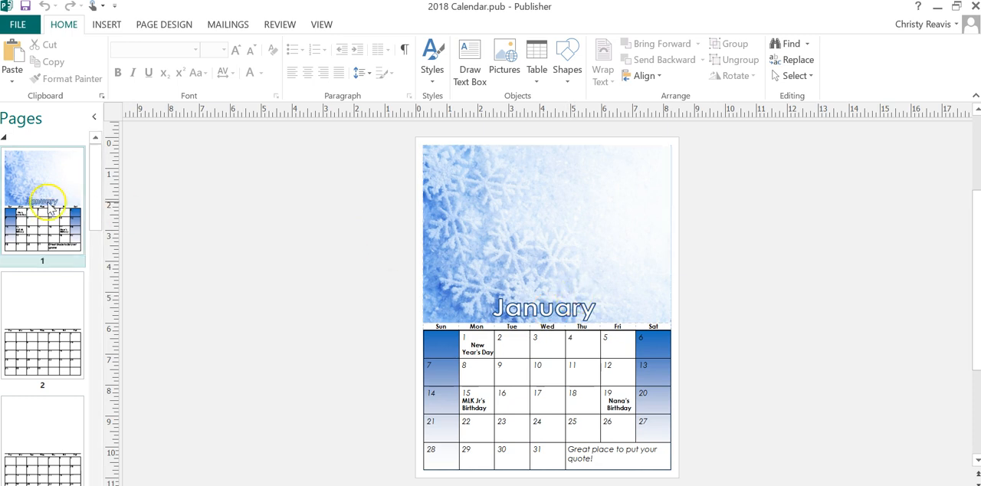
- Switch to the Calendar 2017 publication and display its cover page
mouse_move(95, 191)
mouse_down()
mouse_move(94, 273)
mouse_move(93, 192)
mouse_up()
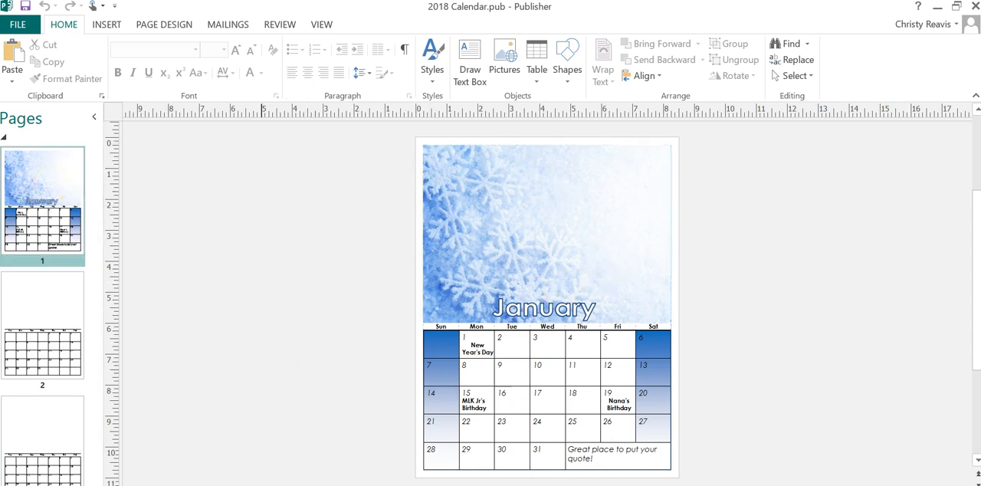
click(189, 469)
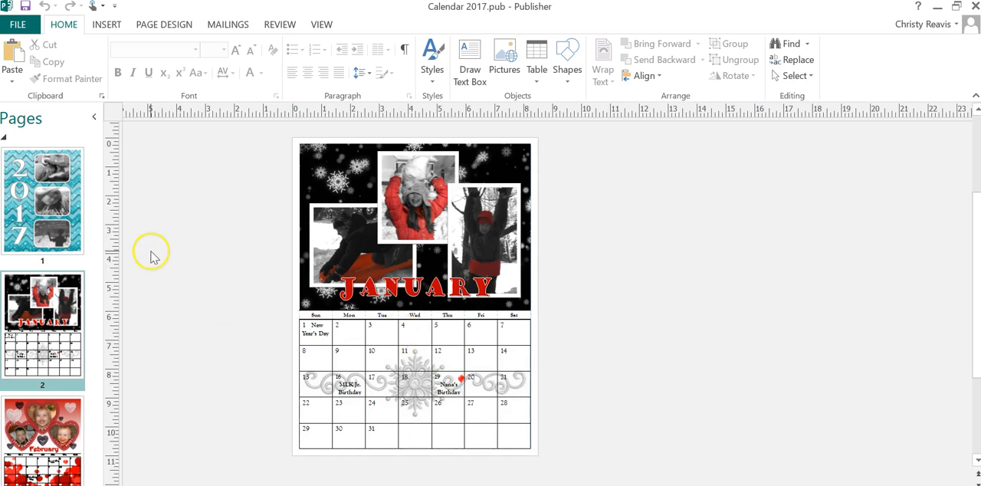
click(74, 226)
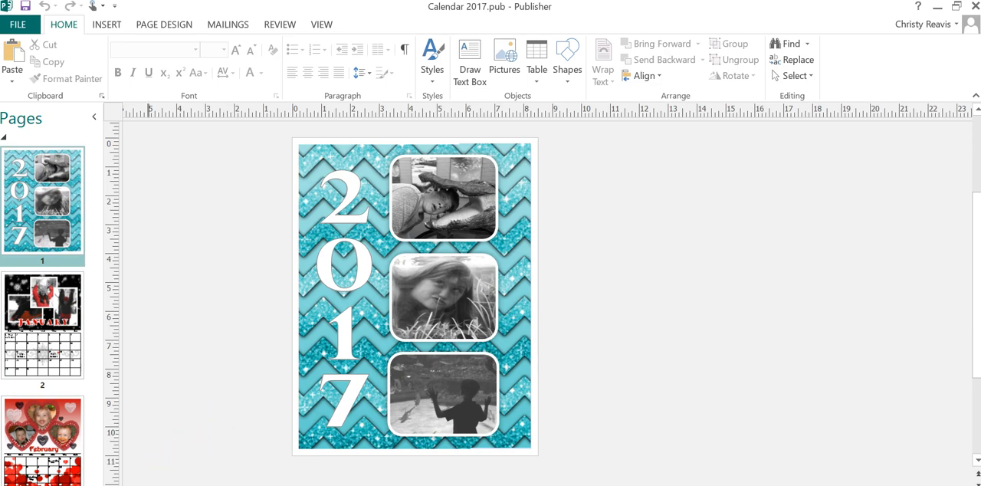
- Switch to File Explorer and open the Calendar Pics folder inside Documents
click(130, 484)
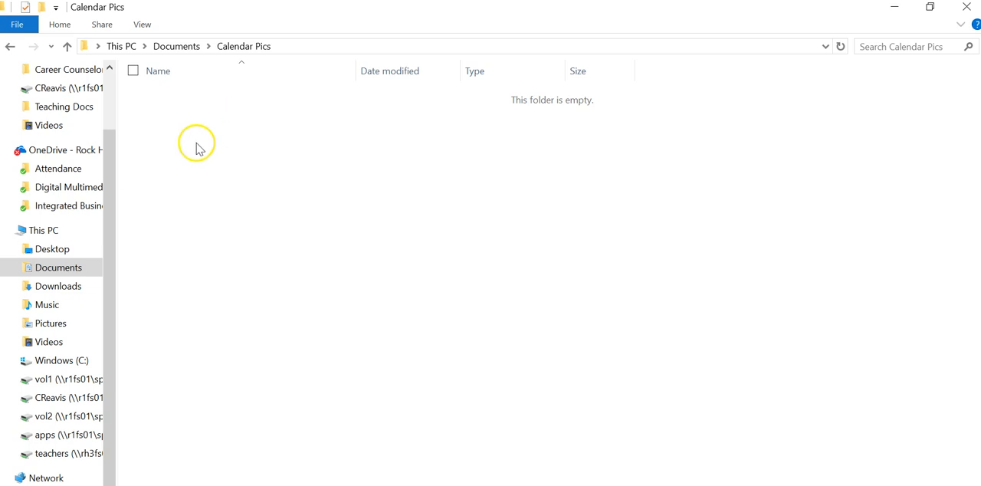
drag(155, 99, 805, 464)
right_click(382, 282)
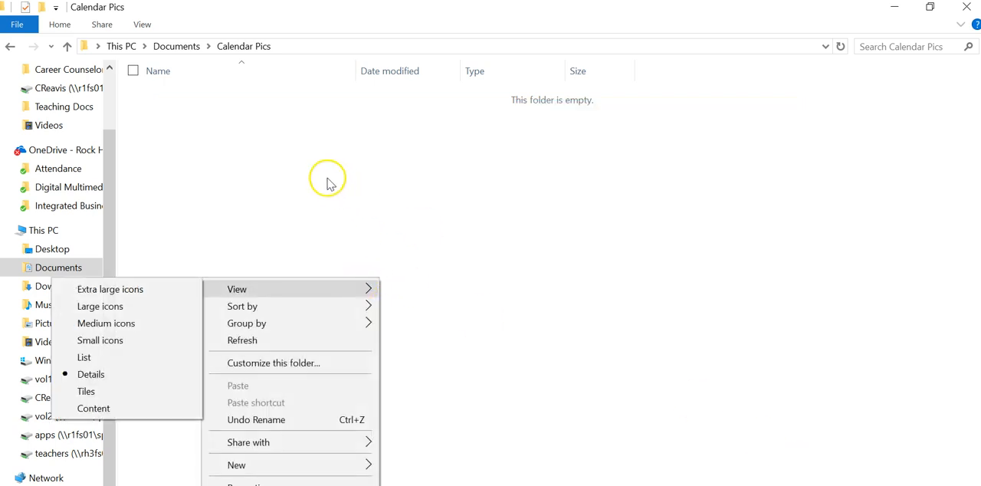
click(327, 179)
click(48, 267)
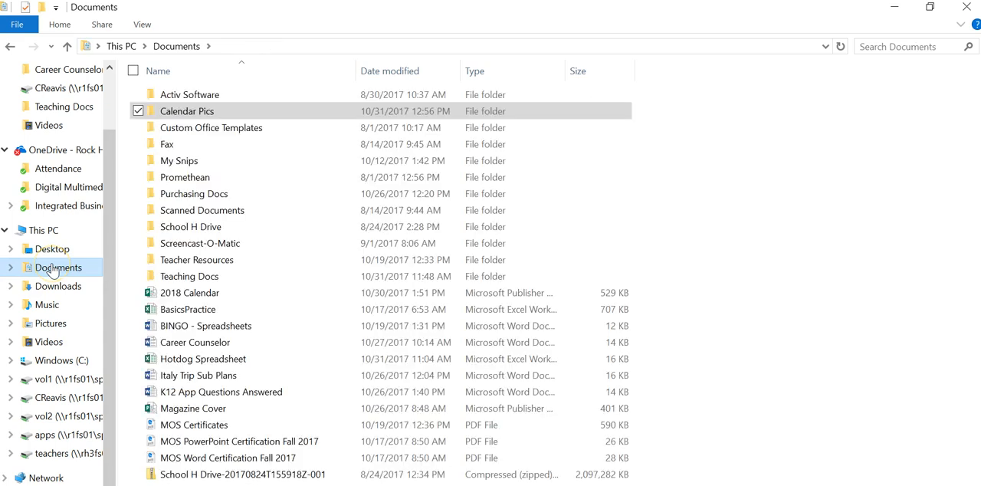
double_click(182, 113)
right_click(229, 134)
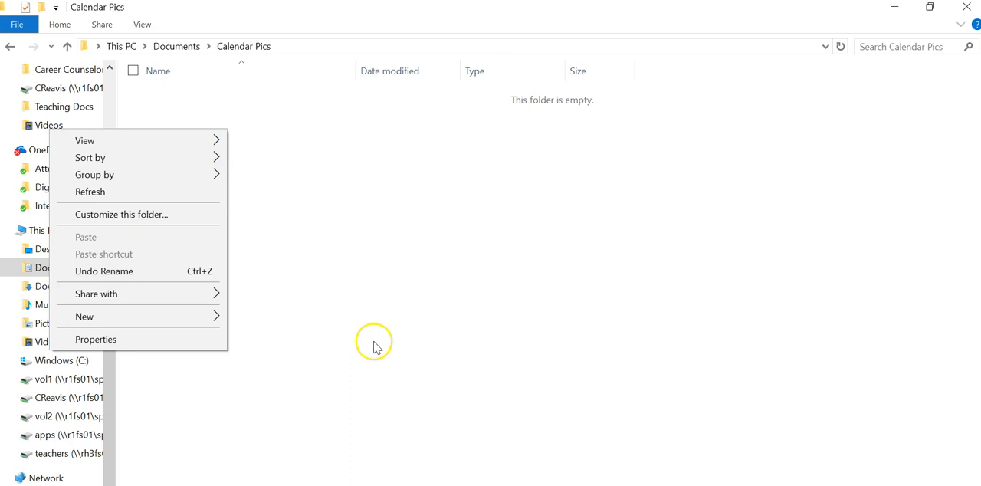
click(366, 311)
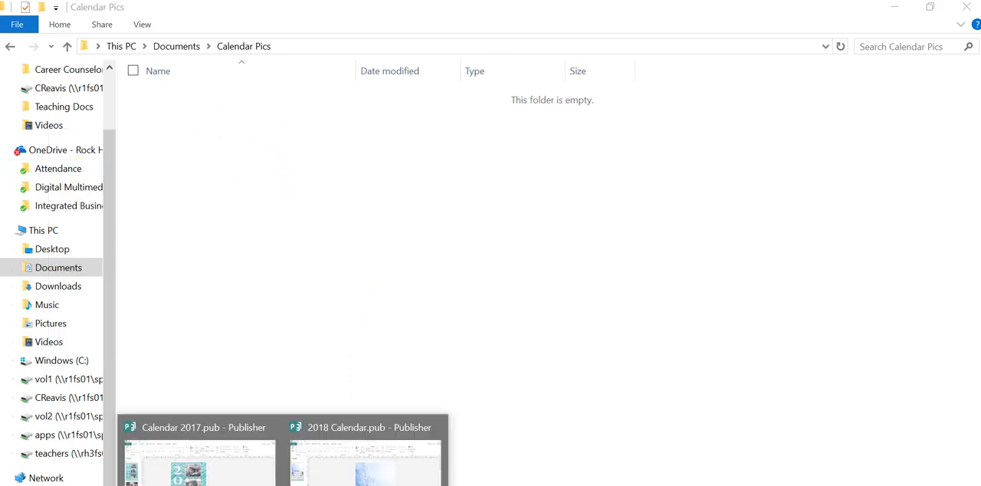
- Return to the Calendar 2017 publication and look through the picture styles available for the top photo on the cover
click(197, 453)
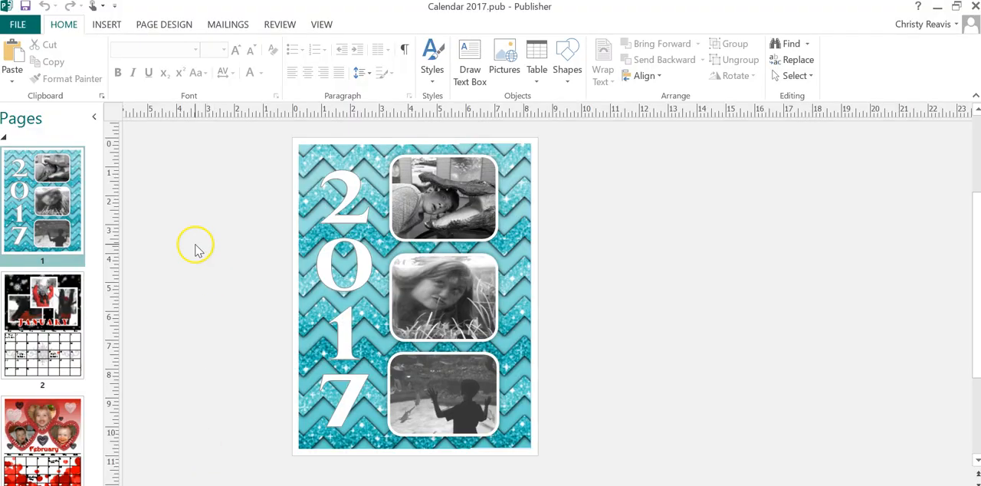
click(107, 25)
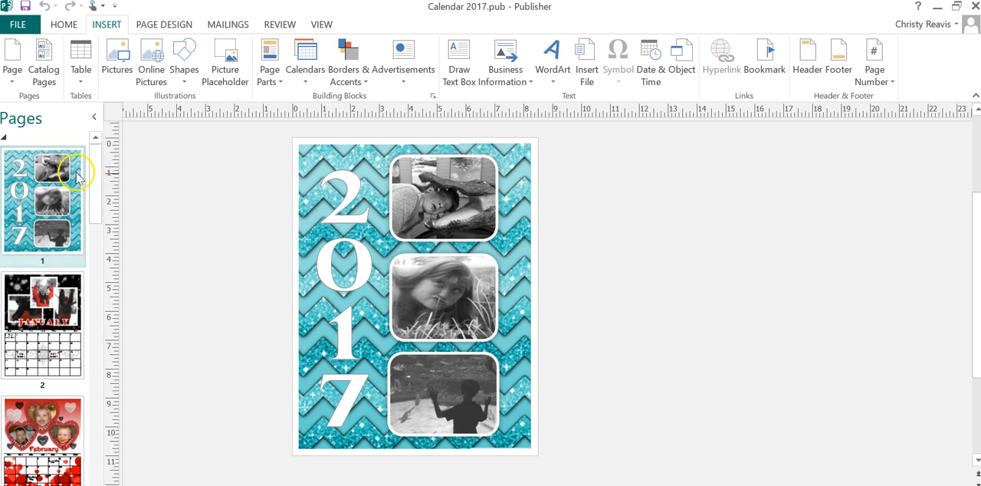
click(433, 203)
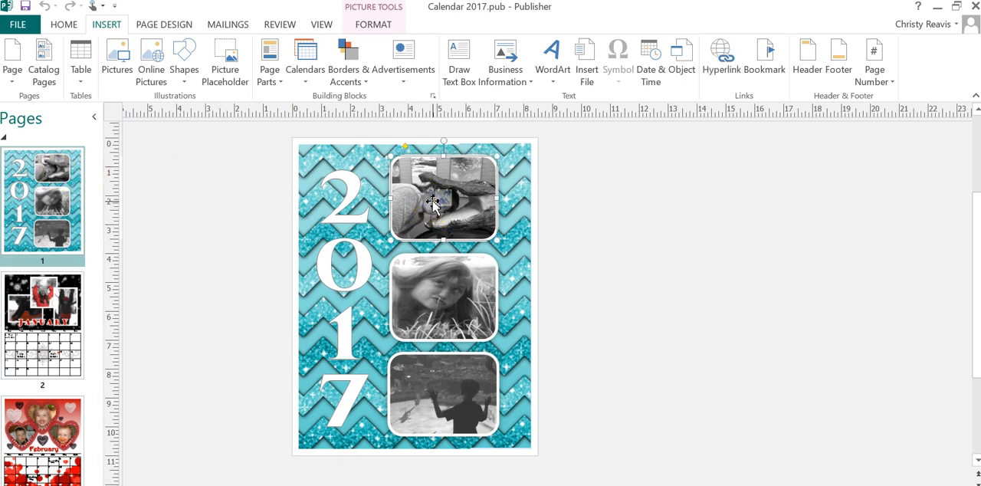
click(374, 25)
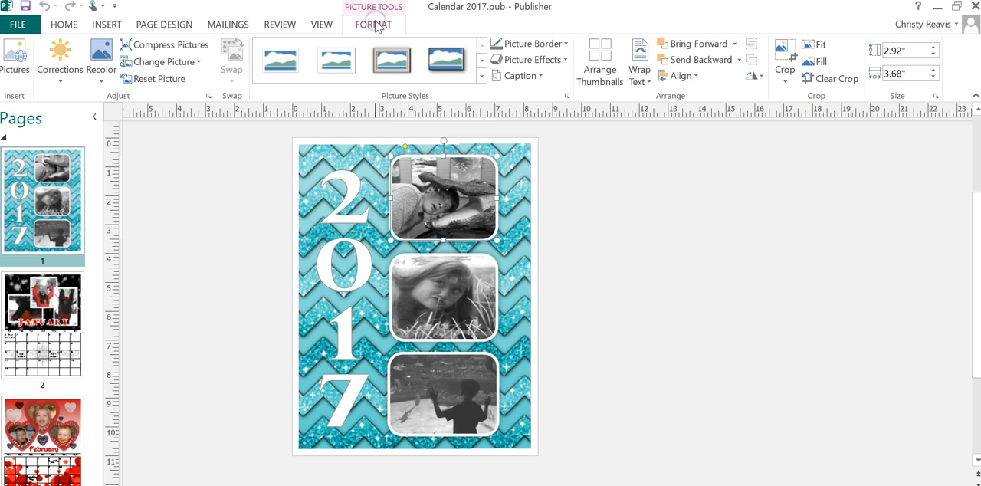
click(481, 75)
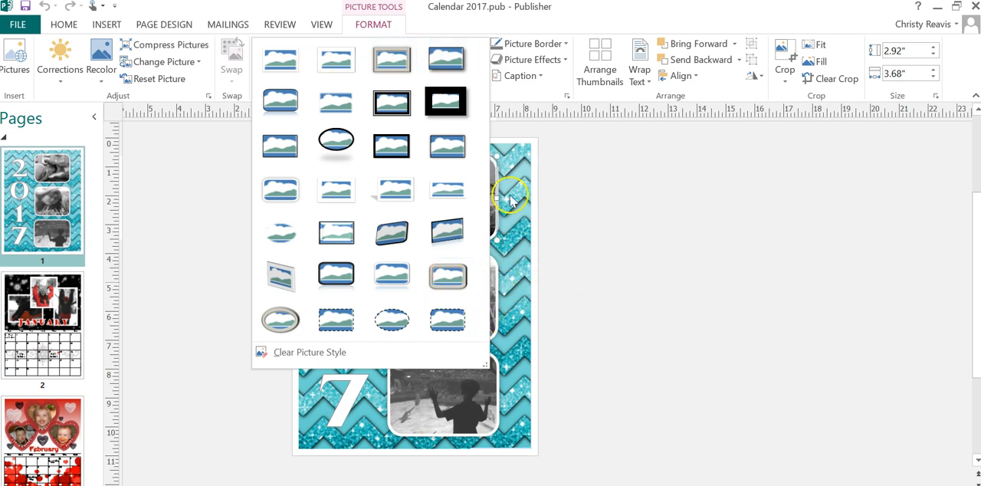
click(385, 25)
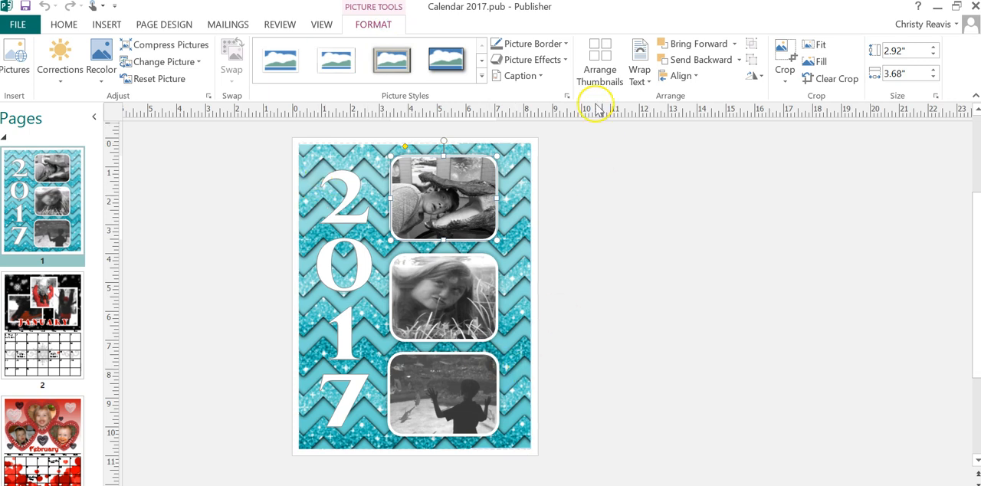
- Display the January page and select the upper middle photo
click(44, 311)
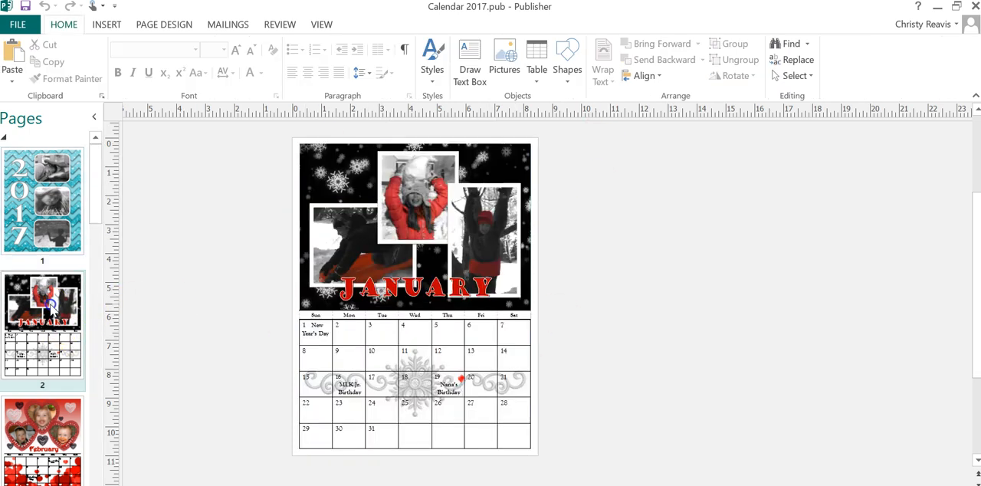
click(440, 163)
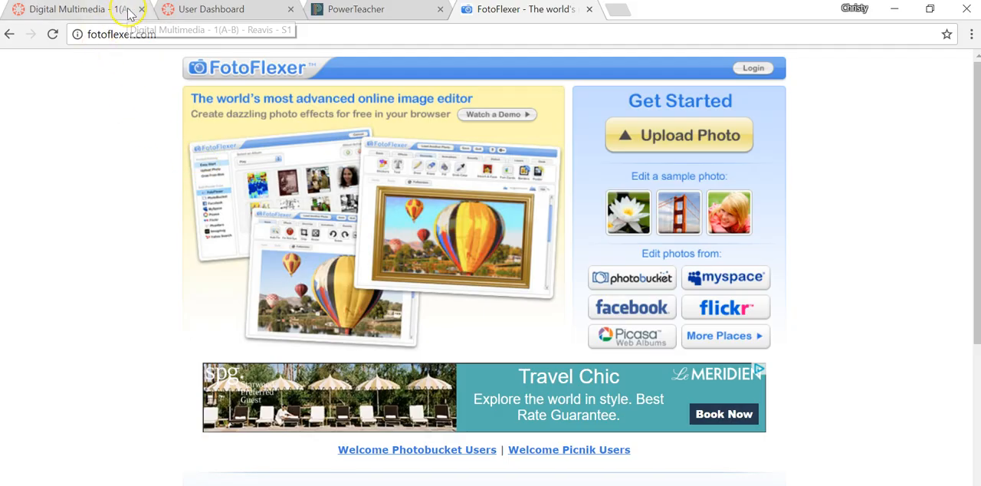
- In the browser, open the Calendar Day 5-6 - Add & Edit Pictures page from the Digital Multimedia course modules
click(105, 17)
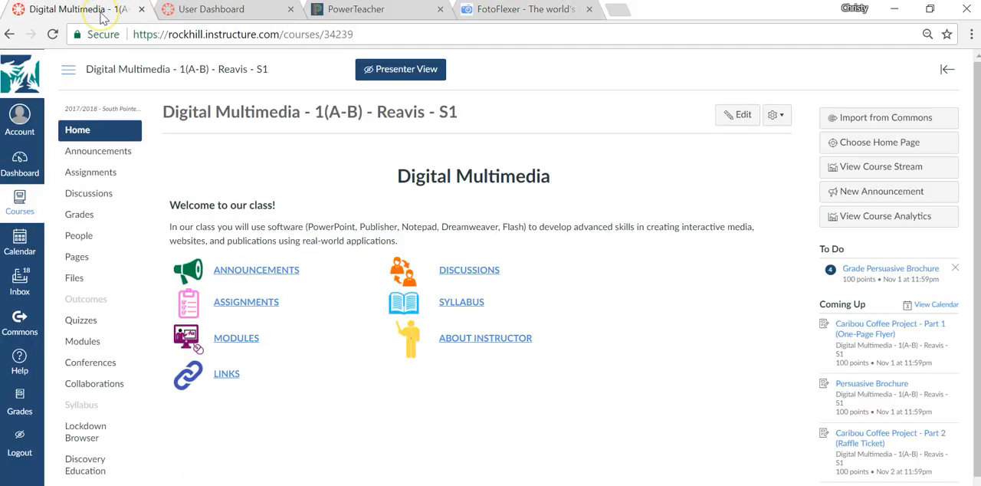
click(236, 338)
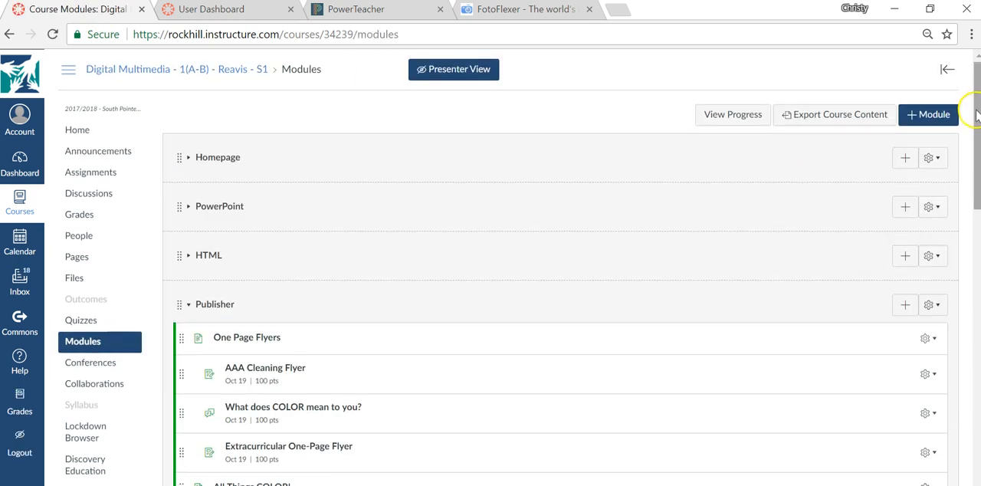
drag(973, 107, 976, 347)
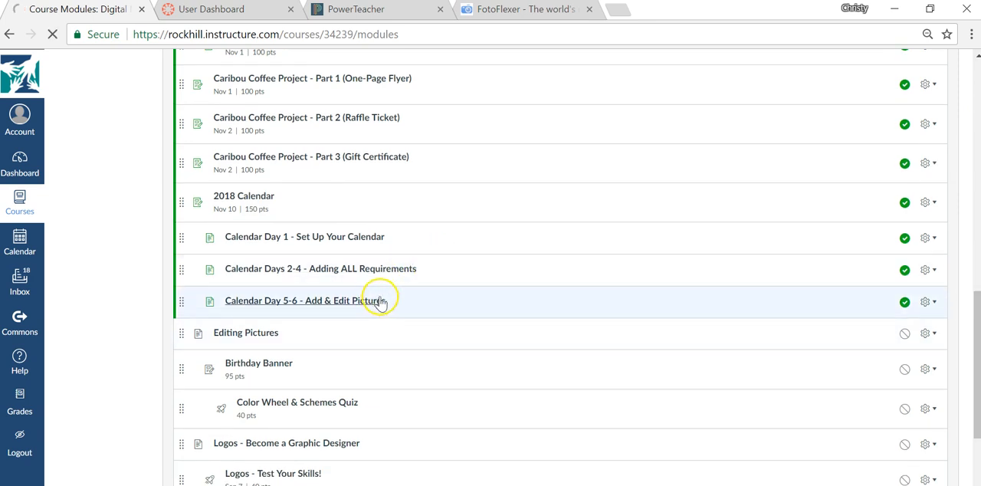
drag(974, 134, 973, 158)
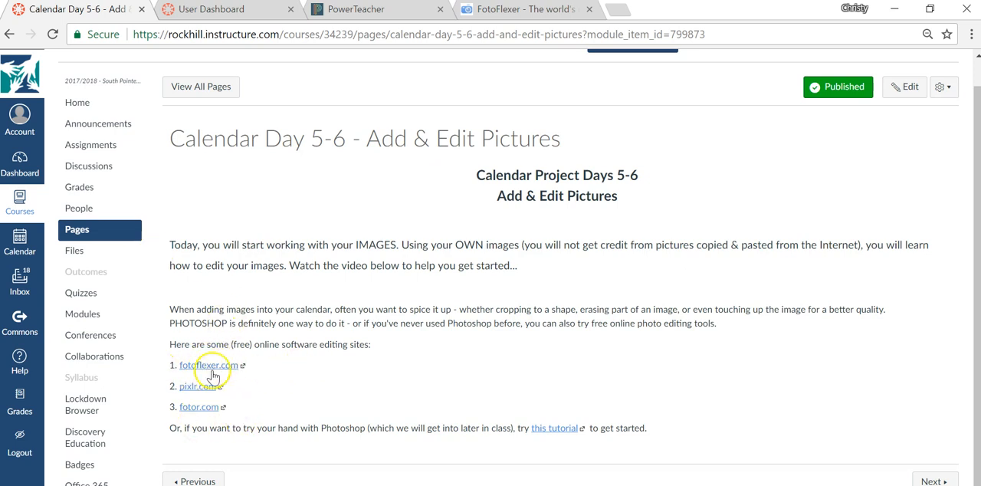
- Try to start a photo upload in FotoFlexer, close that site and return to the Calendar Day 5-6 course page
click(503, 10)
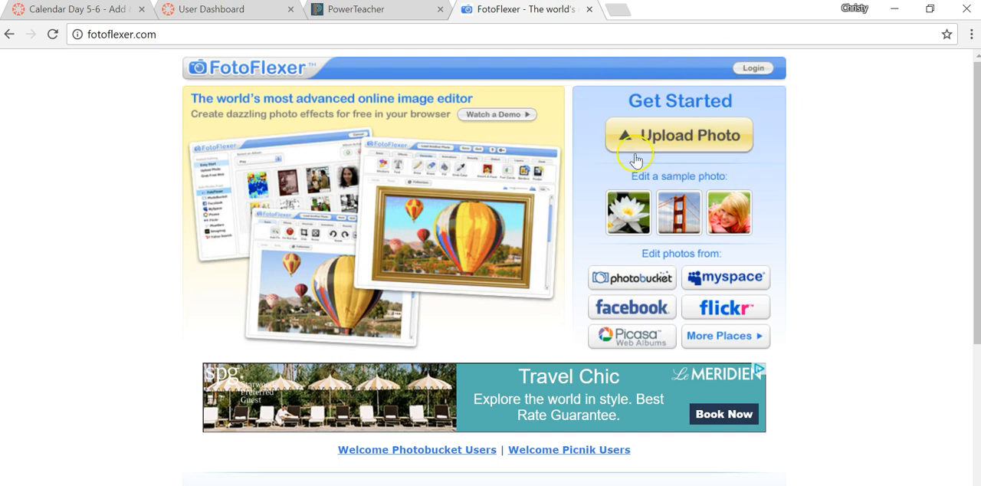
click(689, 133)
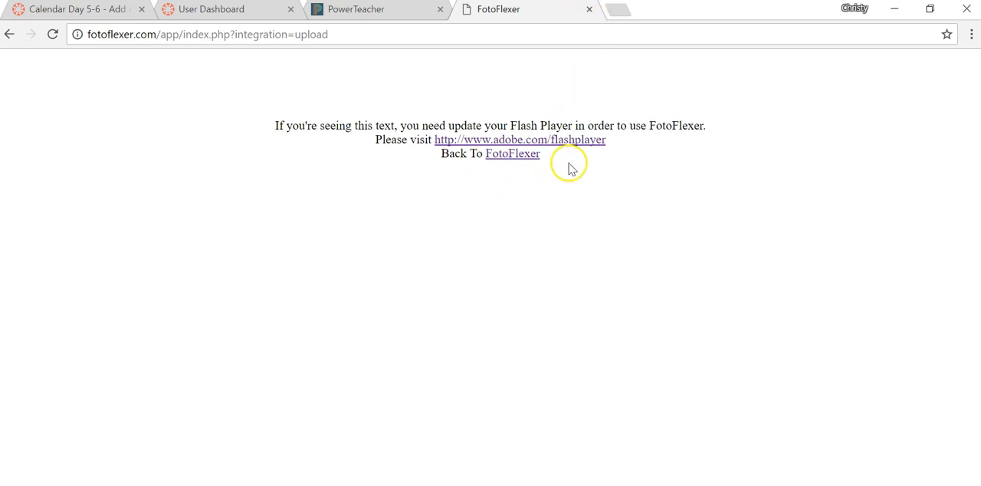
click(589, 9)
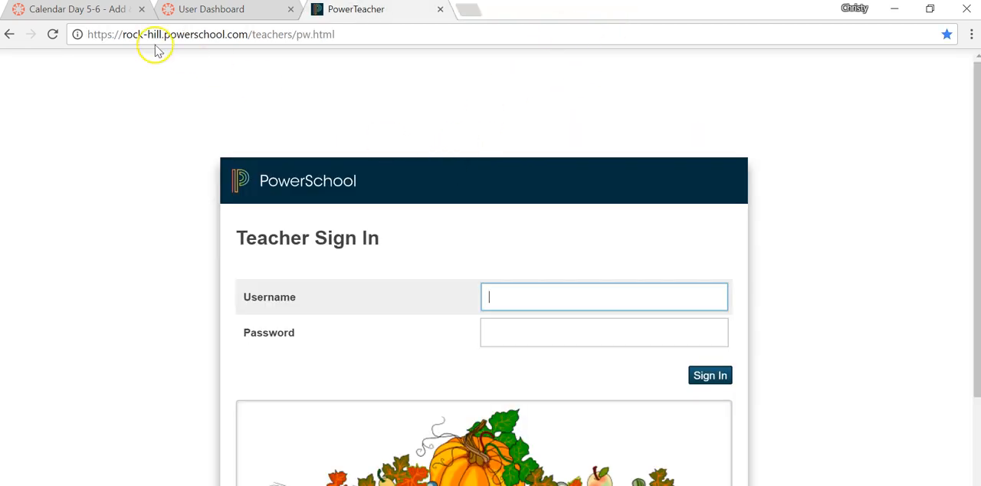
click(112, 23)
mouse_move(283, 485)
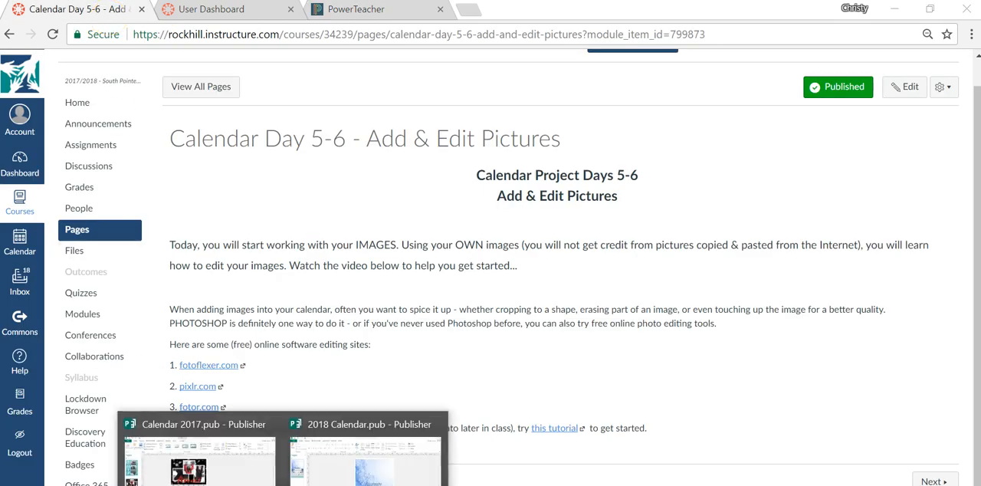
- Open fotoflexer.com in a new browser tab
click(470, 11)
text(fotoflexer.com)
key(Return)
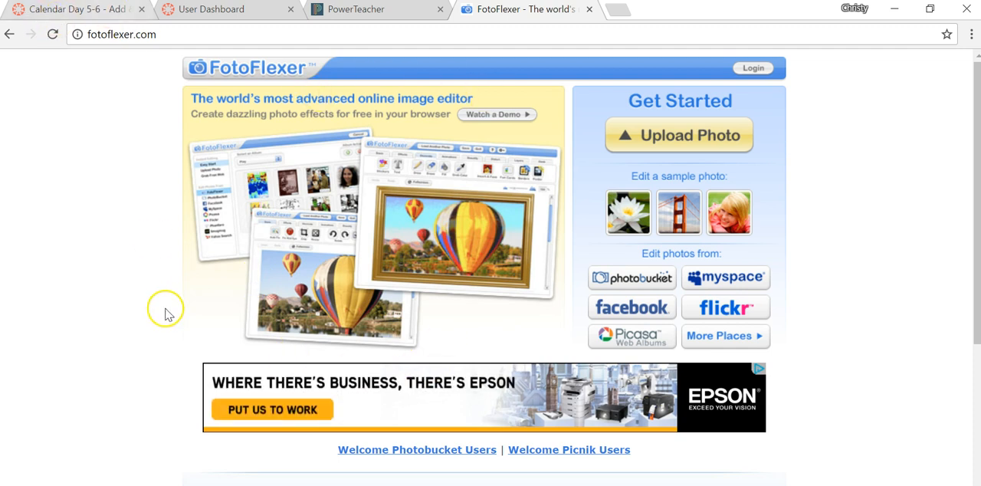
- Switch back to the Calendar 2017 publication and examine the edited photo of the child in red on the January page
click(213, 479)
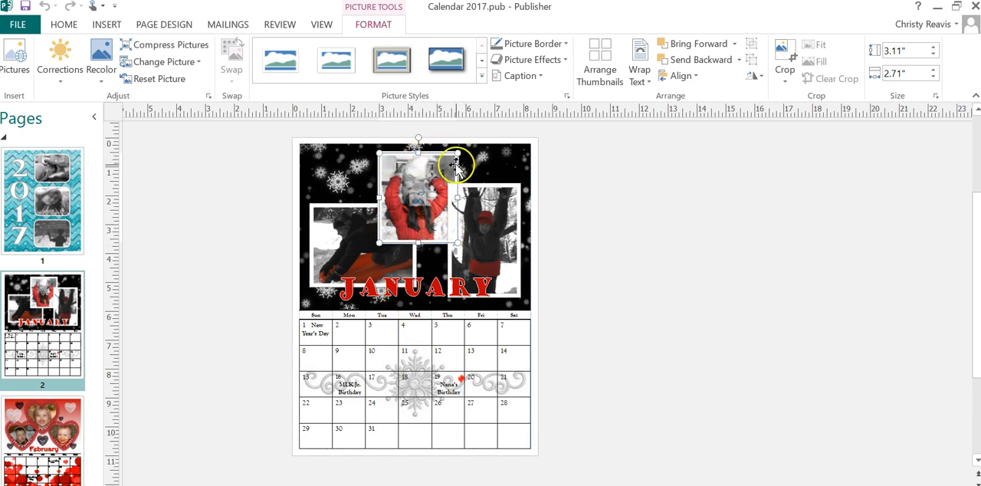
drag(396, 193, 436, 198)
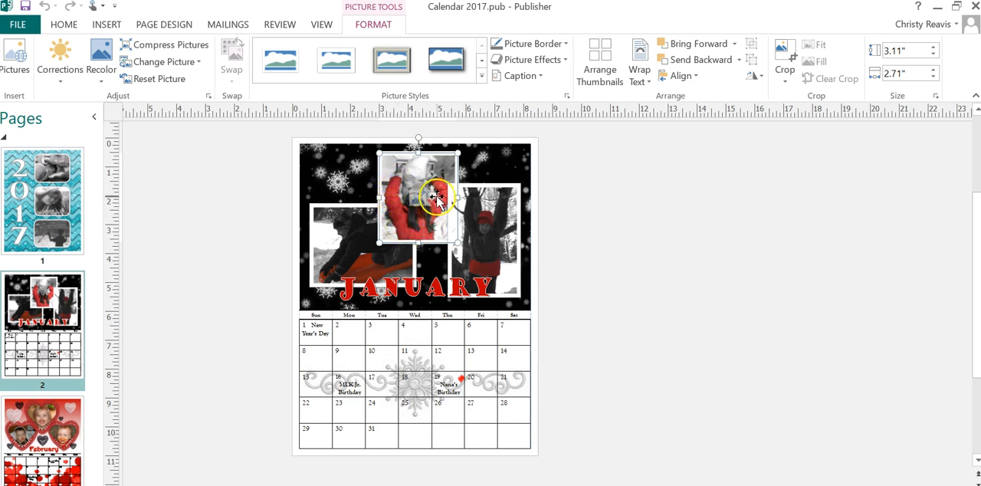
click(312, 177)
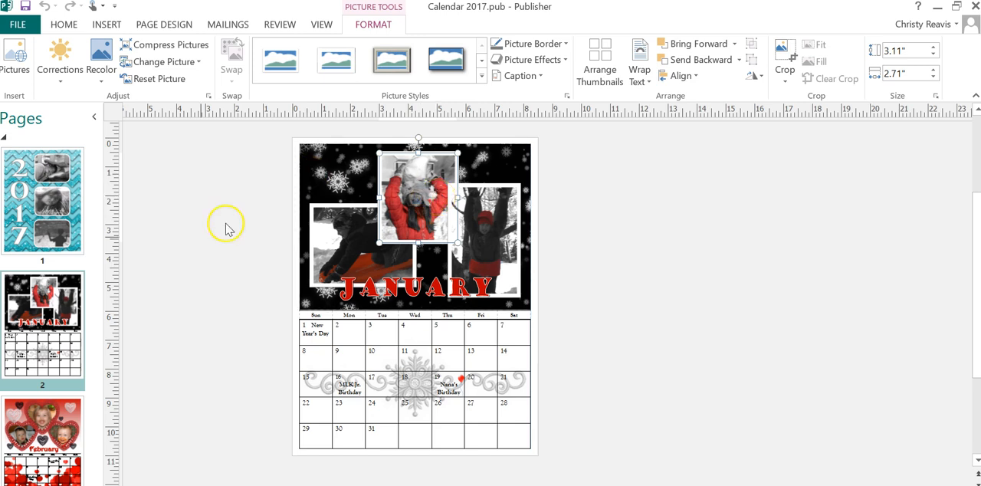
click(305, 295)
- Switch to the browser and review the photo editing sites listed on the Calendar Day 5-6 course page
click(190, 317)
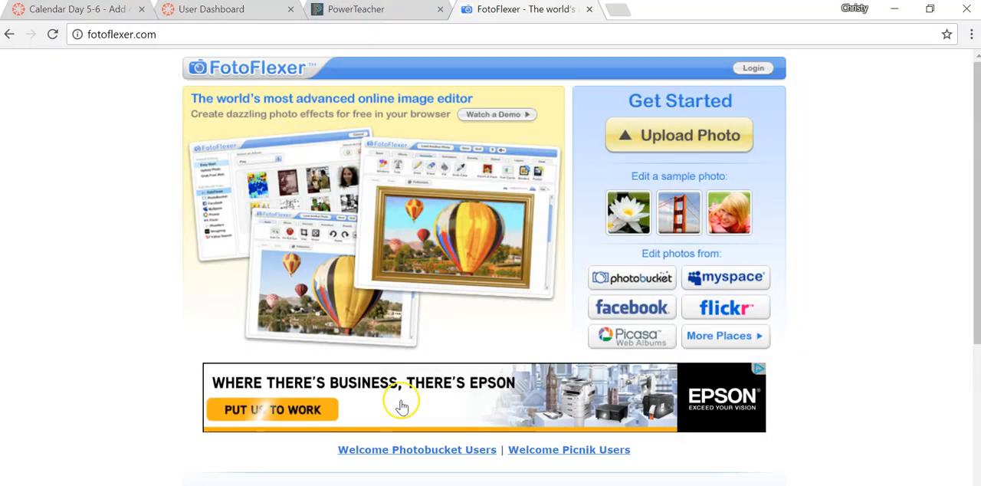
click(103, 9)
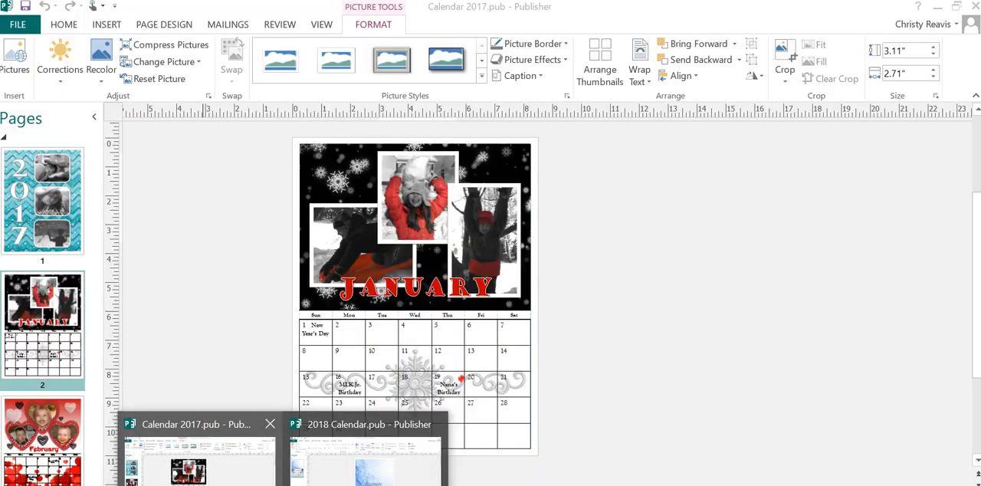
- Return to the Calendar 2017 publication, display the February page and move the top heart-framed photo off the page into the empty area beside it
click(187, 463)
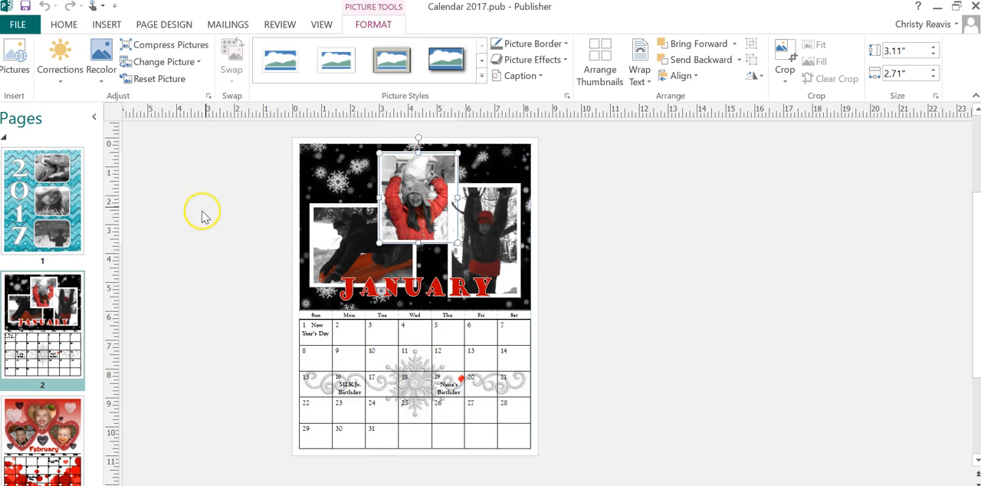
click(43, 452)
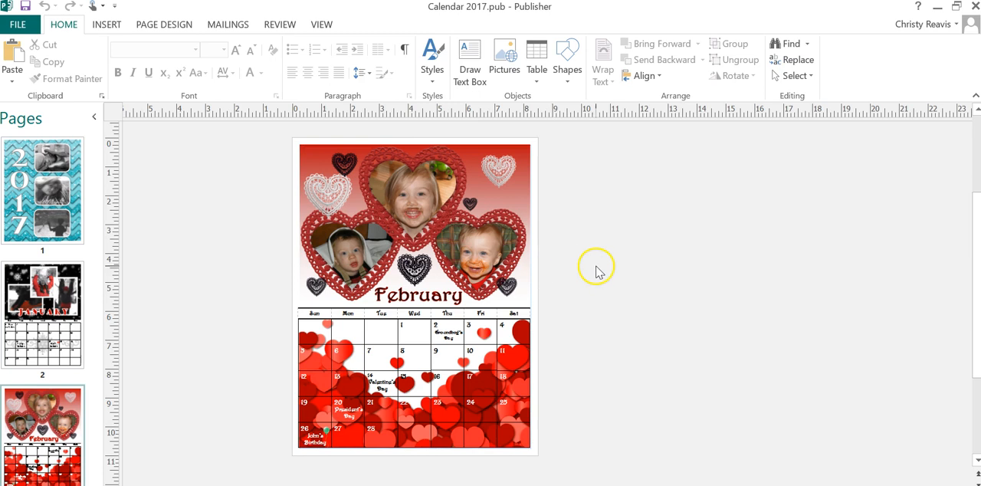
click(424, 189)
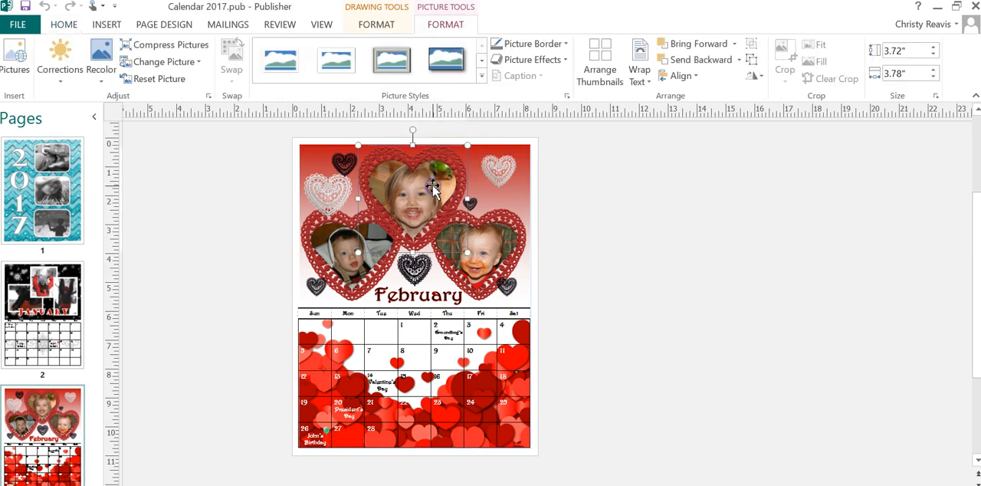
drag(429, 189, 635, 220)
- Ungroup the heart-framed photo beside the February page and move the child's picture below the red lace heart
click(602, 231)
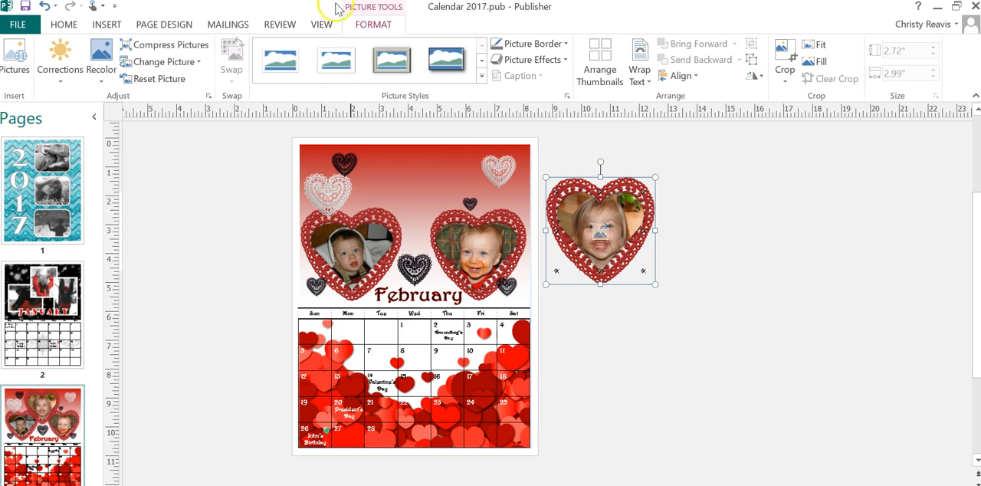
click(373, 24)
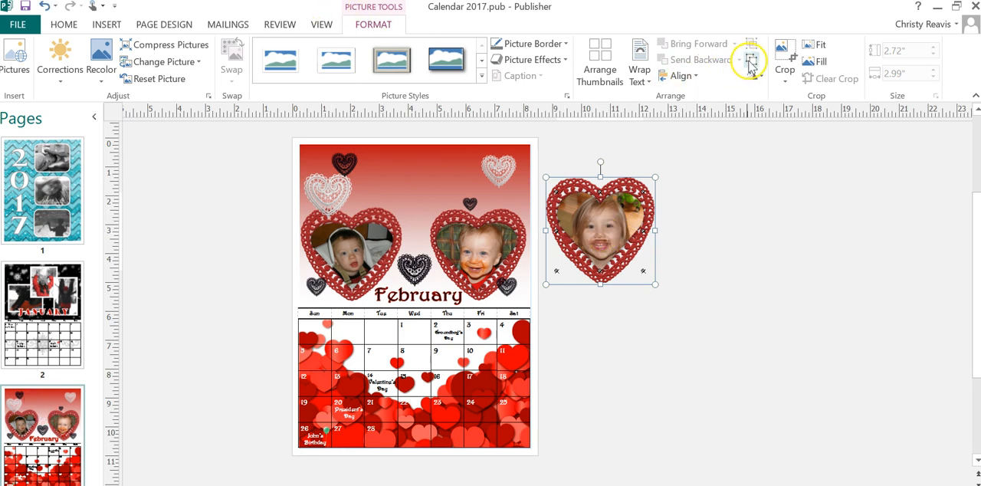
click(704, 230)
drag(622, 212, 671, 330)
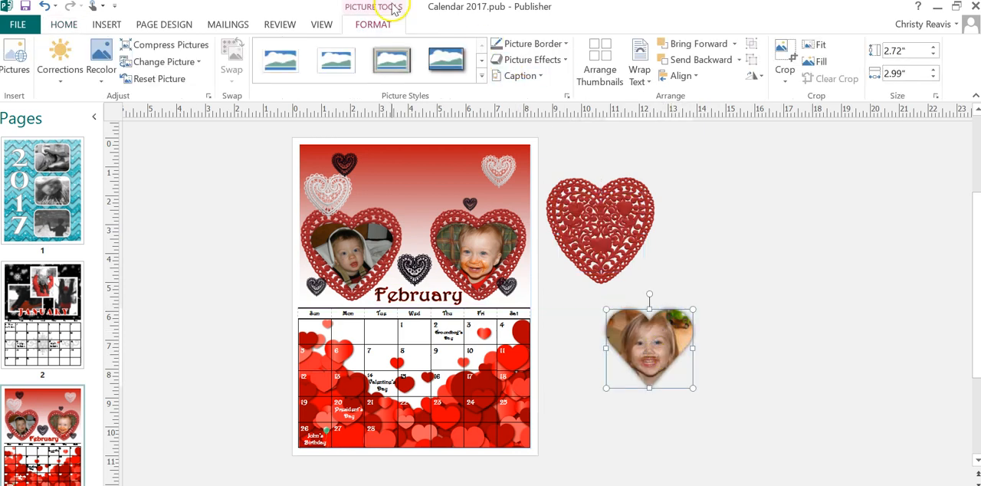
- Crop the separated child's picture to the heart from the Basic Shapes and leave crop mode
click(783, 70)
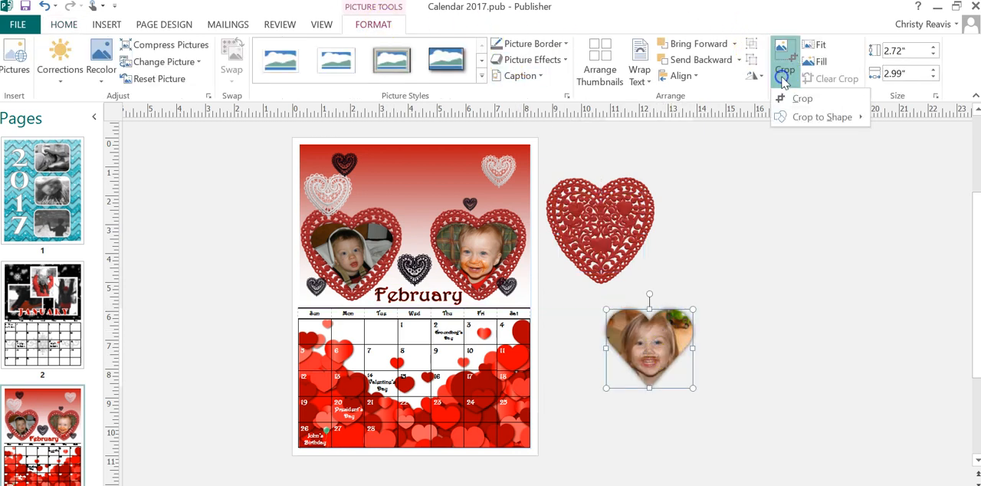
click(810, 122)
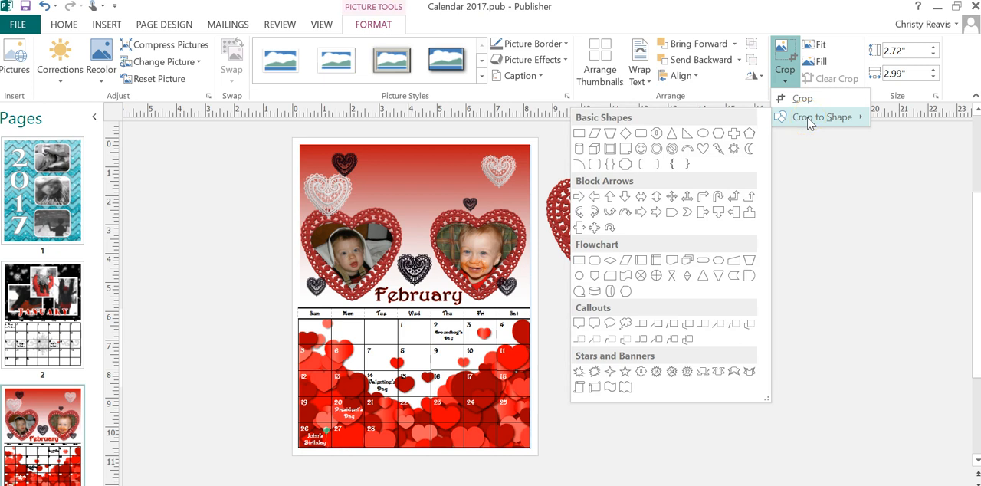
click(801, 99)
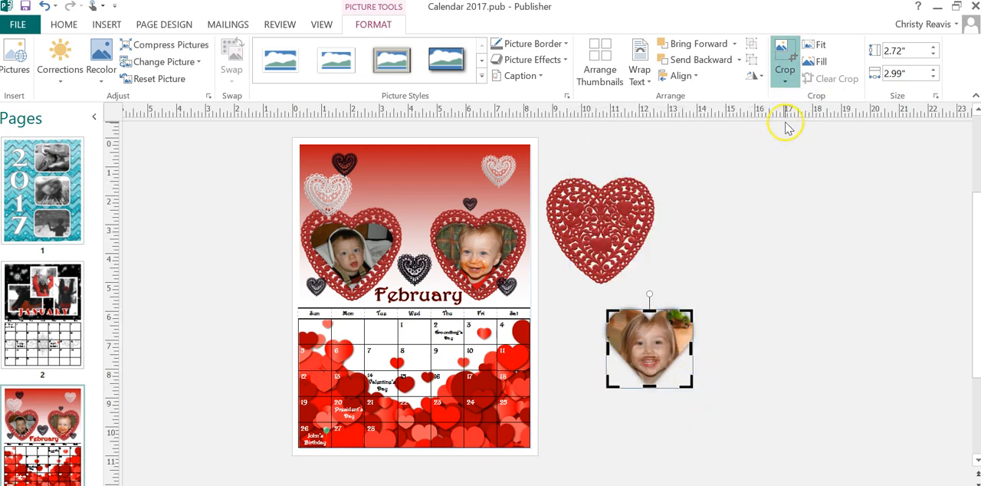
click(785, 76)
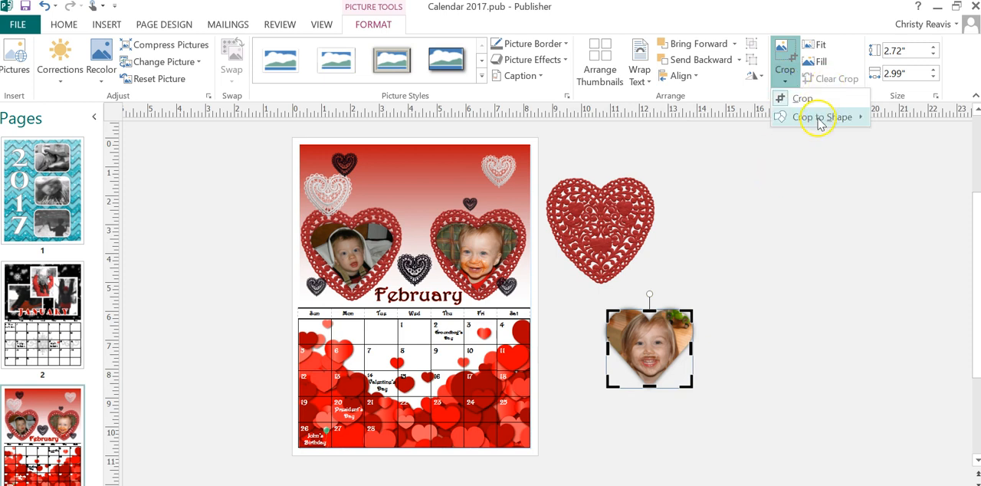
mouse_move(819, 124)
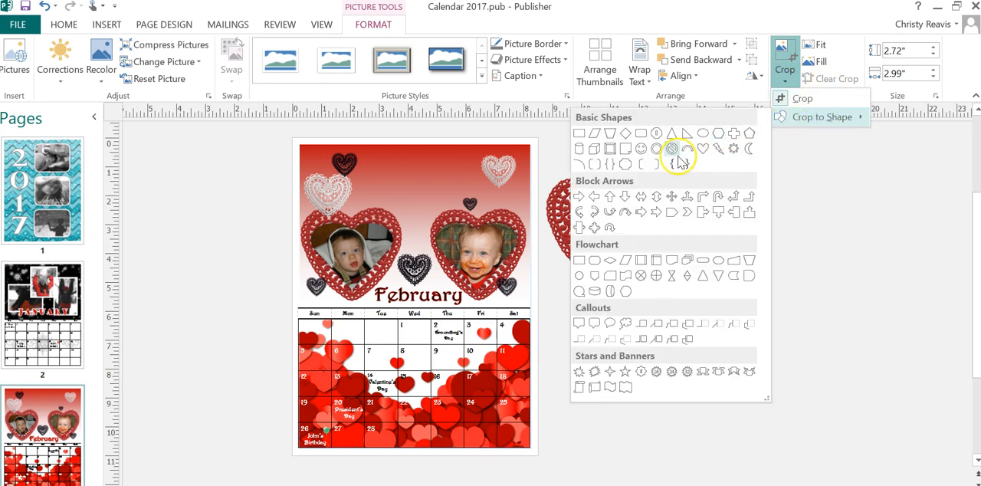
click(703, 148)
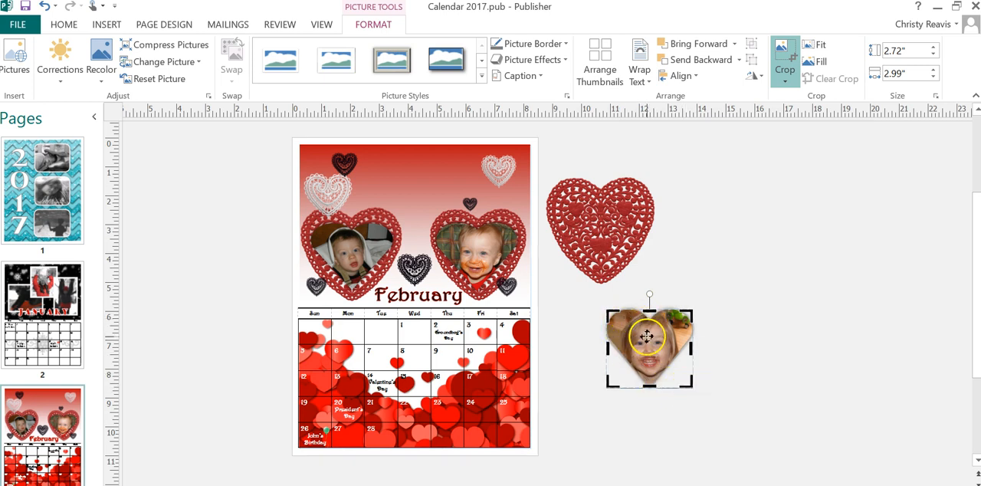
click(789, 58)
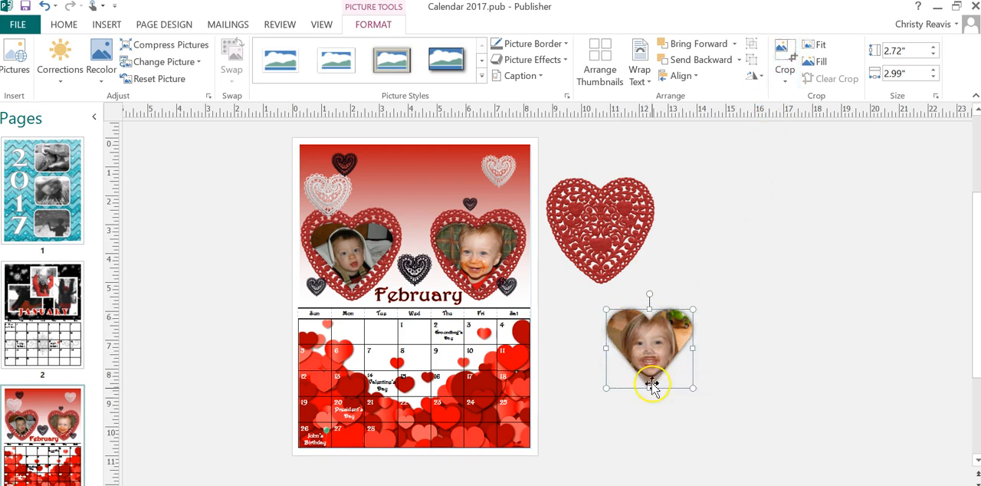
- Move the heart-shaped child's picture back onto the red lace heart beside the page
drag(649, 346, 629, 201)
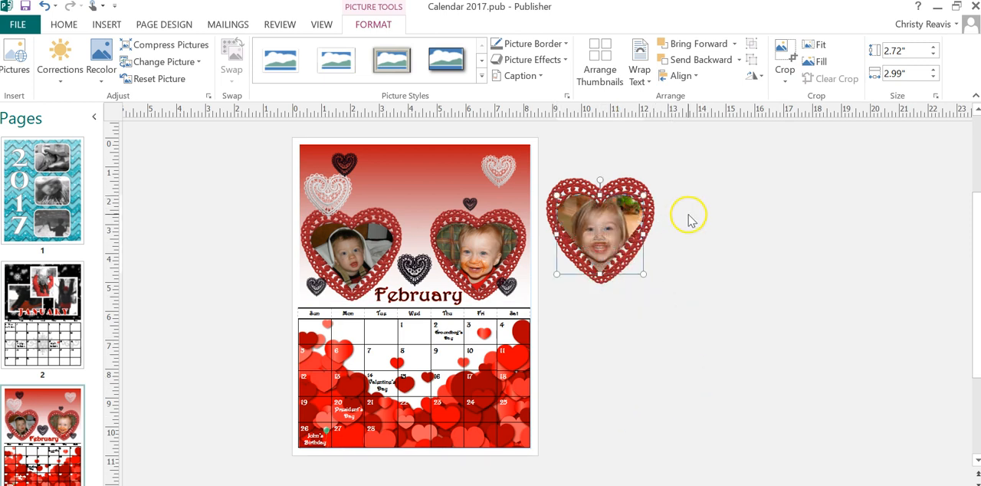
click(664, 204)
click(619, 216)
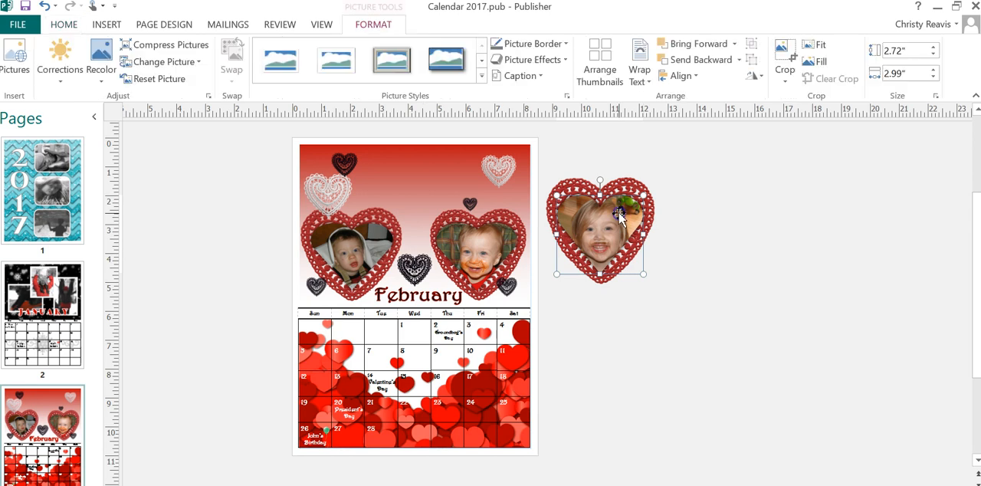
- Undo the picture moves and the ungrouping until the framed photo is back on the February page
key(ctrl+z)
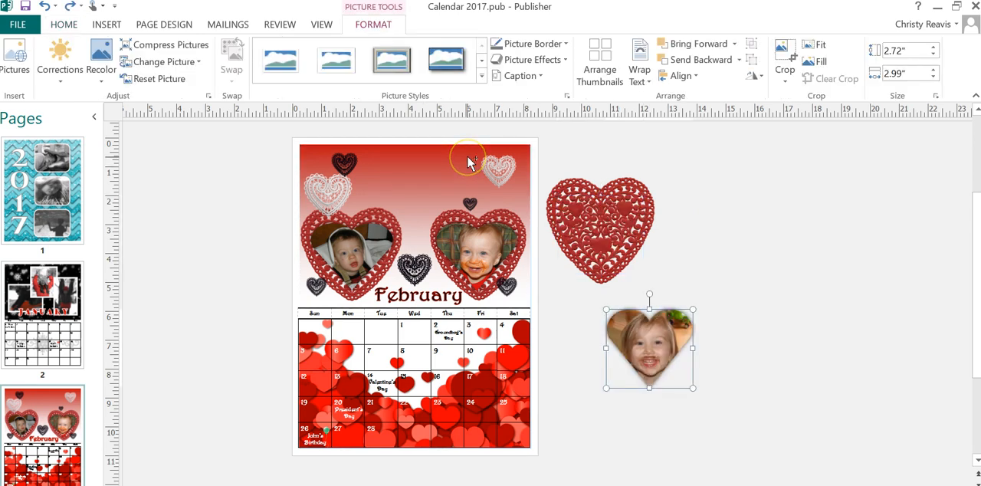
key(ctrl+y)
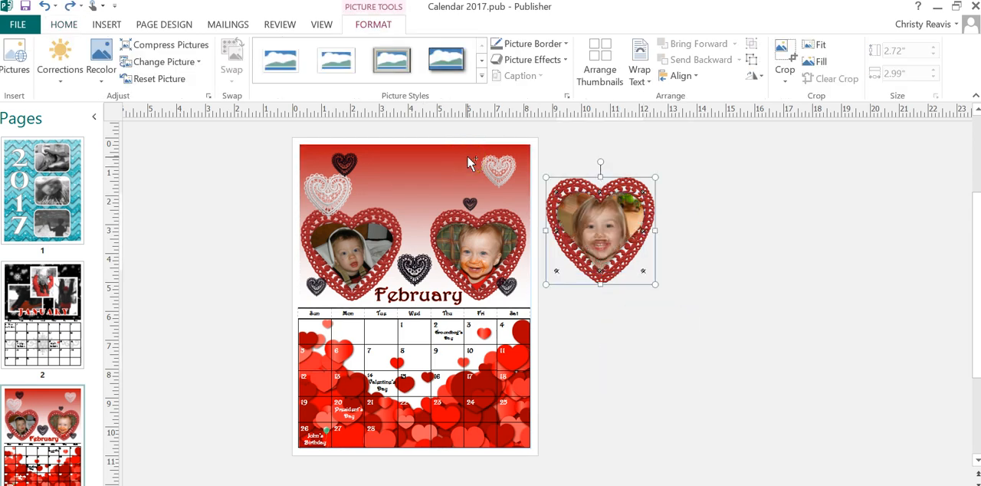
key(ctrl+y)
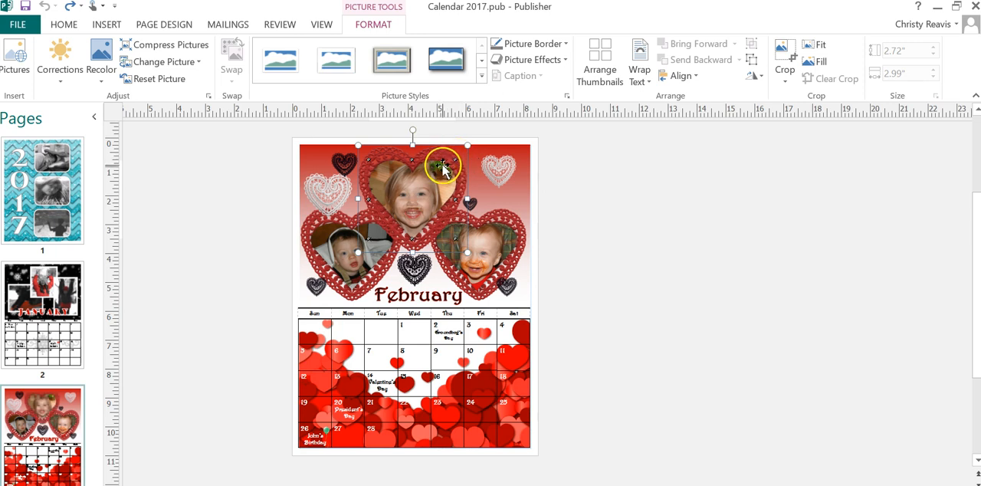
- Review the Soft Edges, Glow and Shadow picture effects for the top February photo without applying any
click(527, 60)
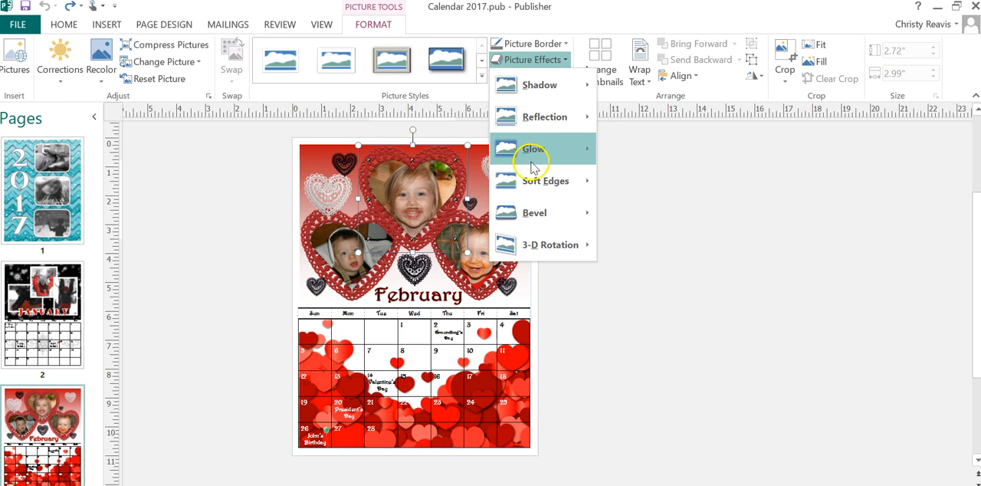
click(542, 190)
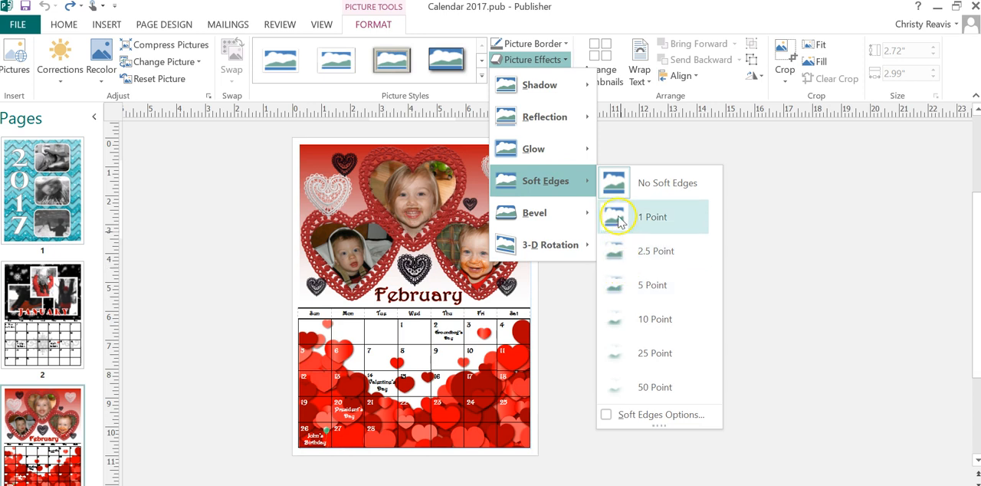
mouse_move(567, 149)
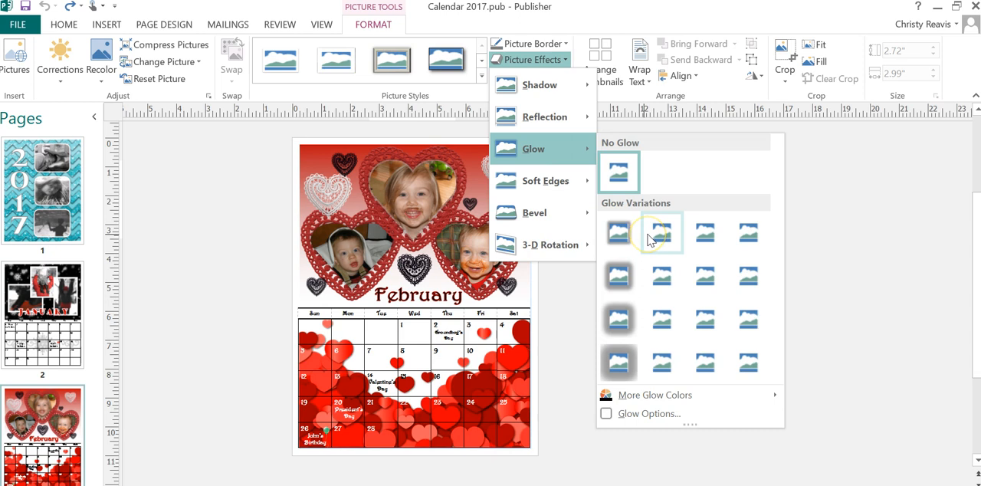
mouse_move(548, 86)
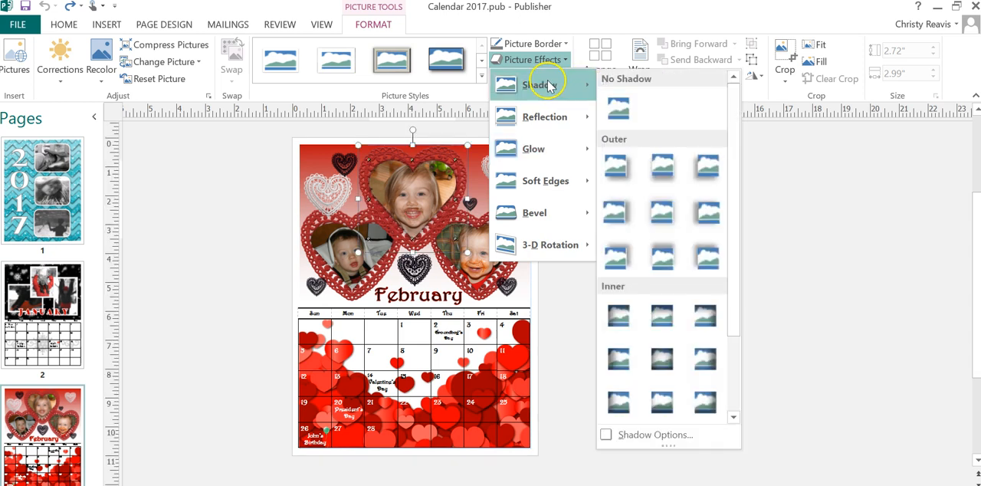
click(338, 177)
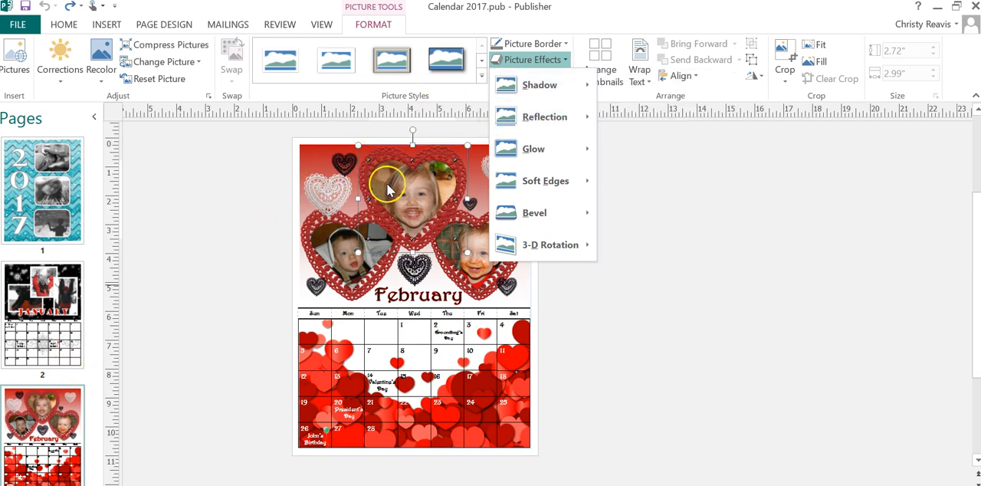
click(393, 196)
click(454, 176)
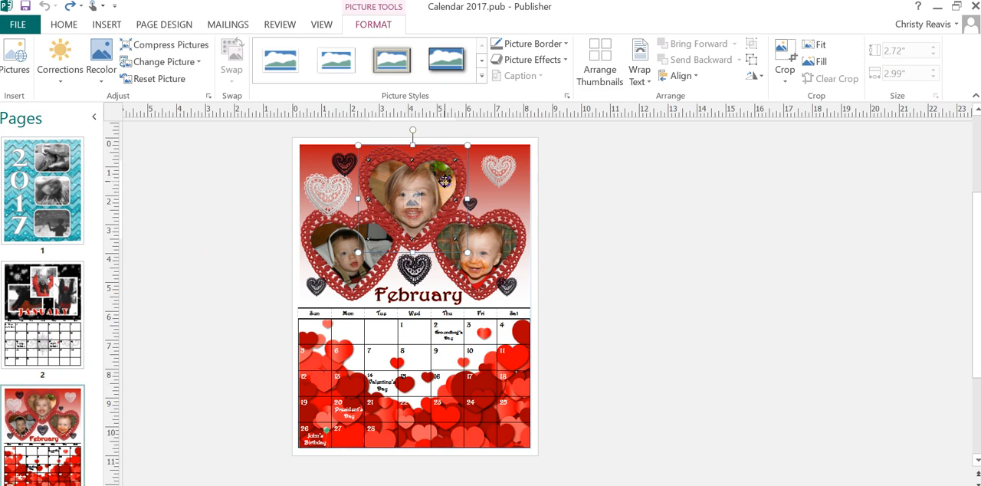
- Review the shapes offered by Crop to Shape for the top February photo, without applying one
click(784, 75)
click(804, 118)
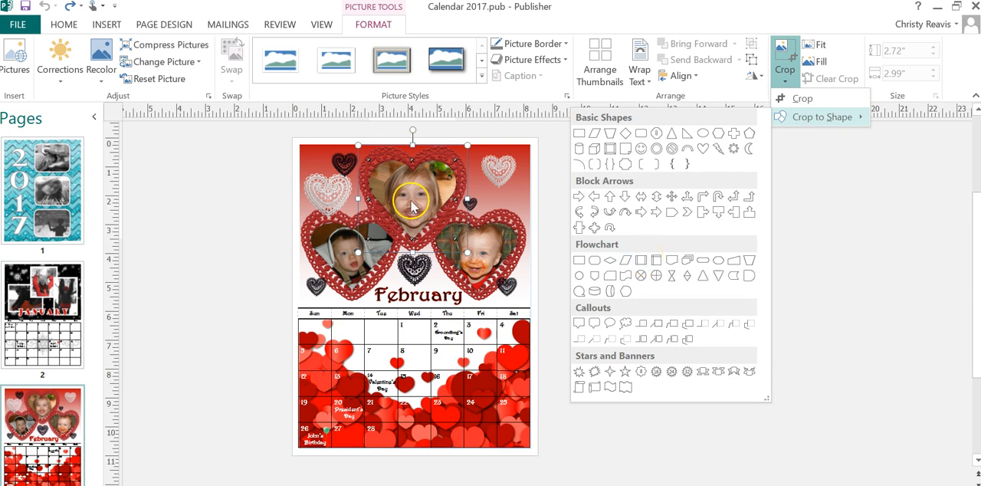
click(88, 195)
- Display the March, April and May pages in turn and examine their photo layouts
scroll(92, 195, down, 5)
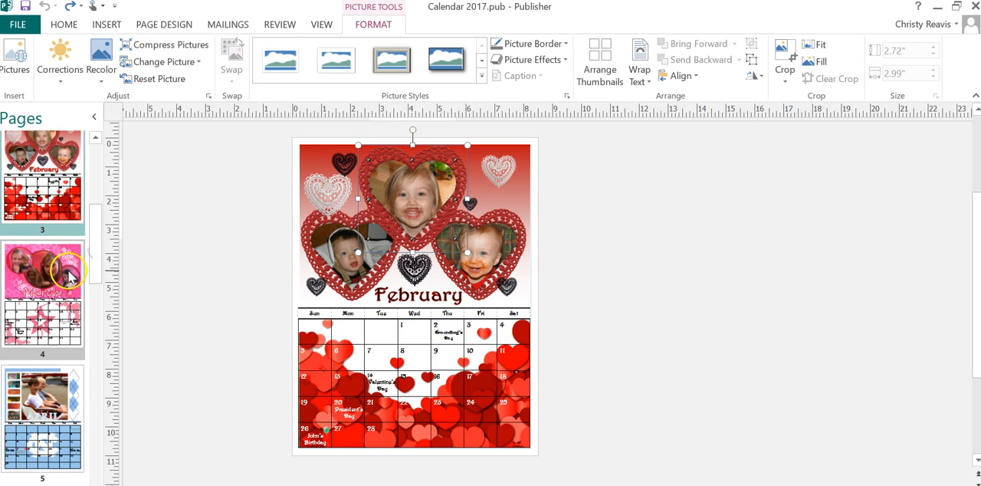
click(69, 275)
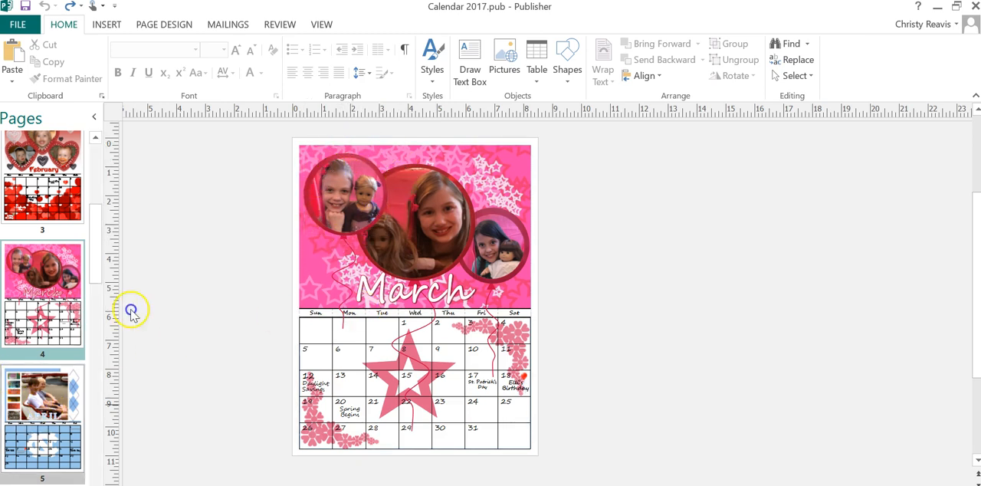
click(14, 394)
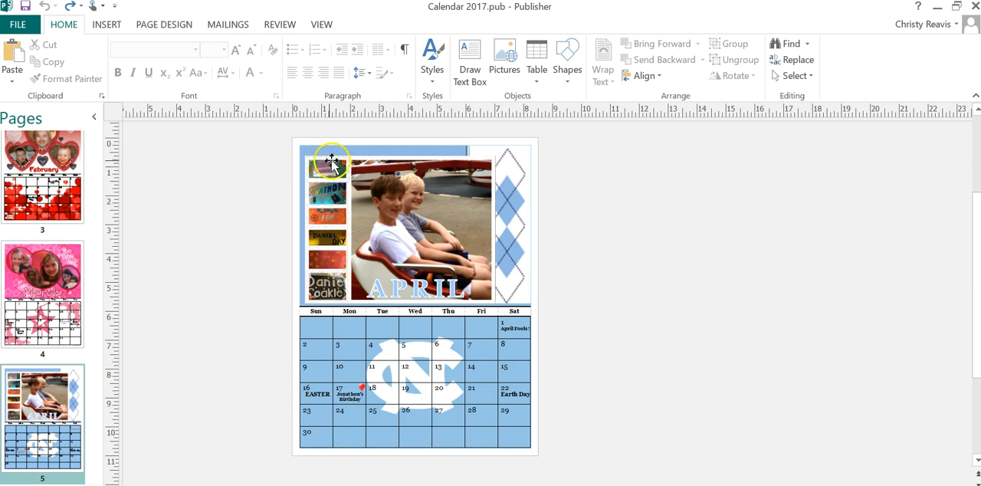
drag(96, 220, 92, 279)
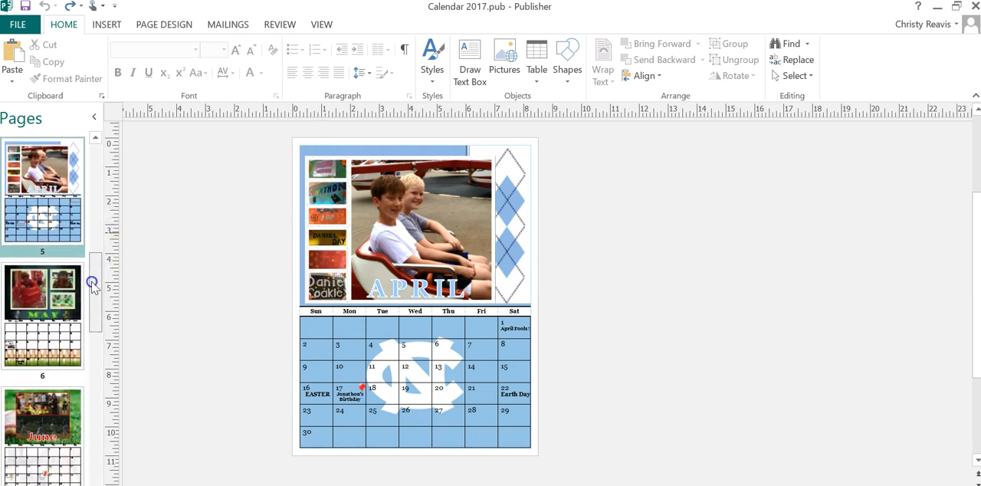
click(28, 304)
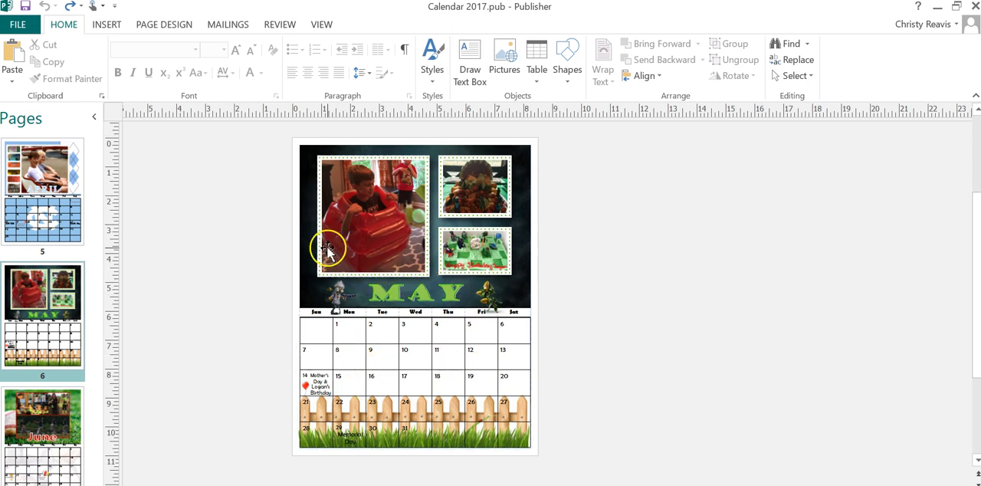
- Display the June, July and August pages in turn and examine their photo layouts
scroll(94, 299, down, 1)
scroll(94, 299, down, 2)
click(59, 310)
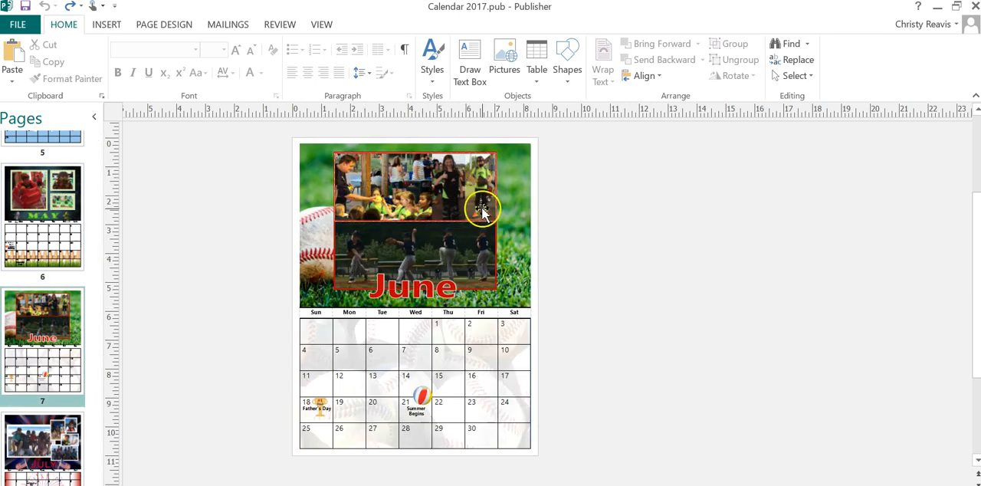
scroll(94, 299, down, 5)
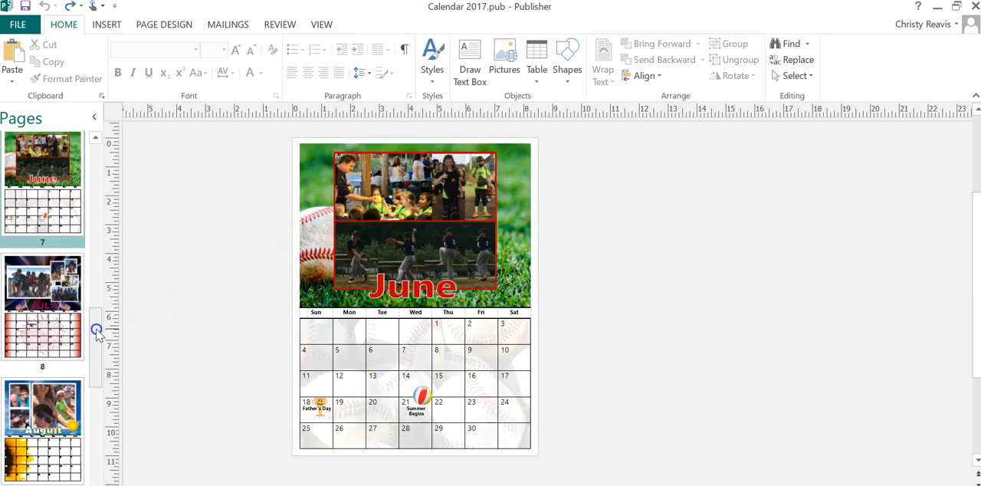
click(56, 290)
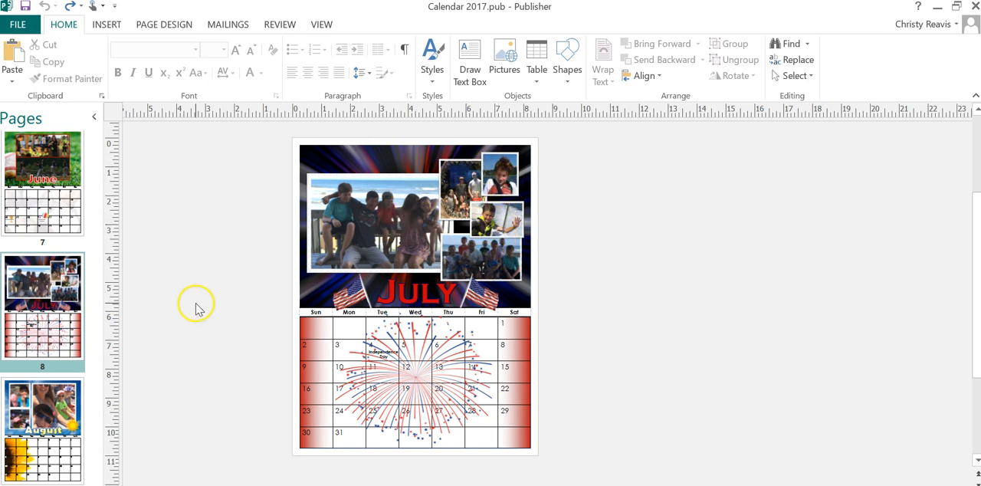
click(36, 432)
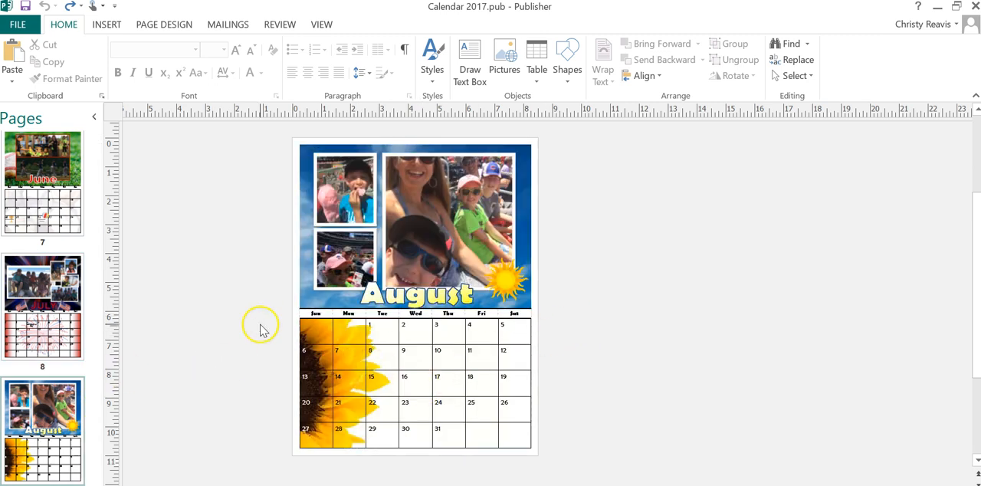
- Display the September, October and November pages in turn and examine their photo layouts
scroll(98, 345, down, 2)
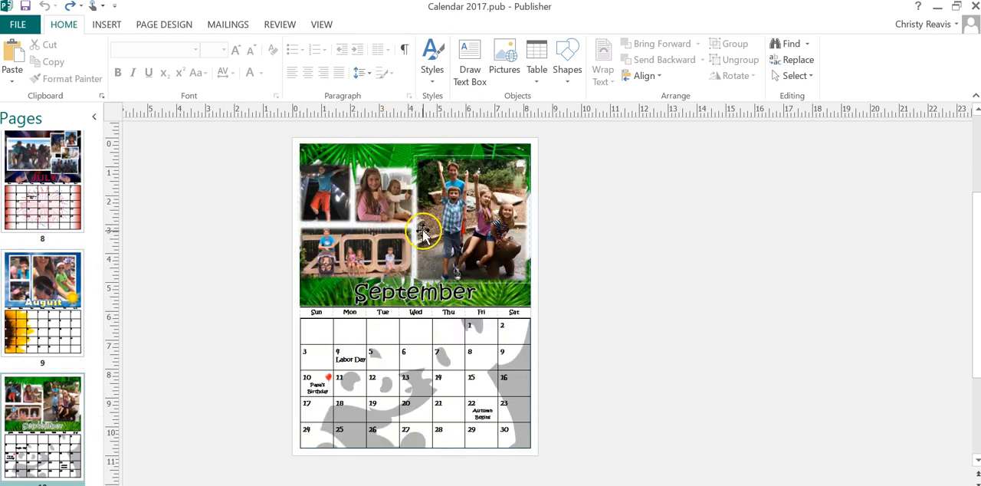
drag(90, 374, 96, 407)
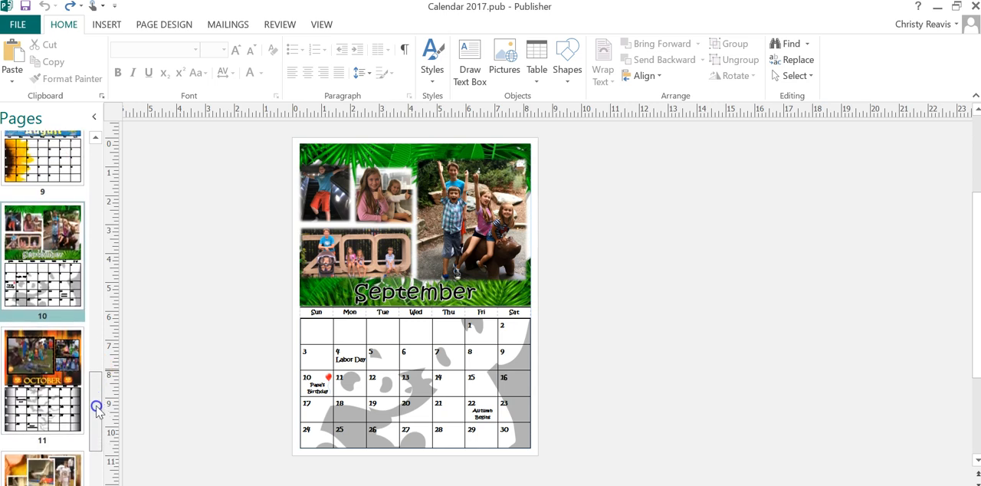
click(58, 366)
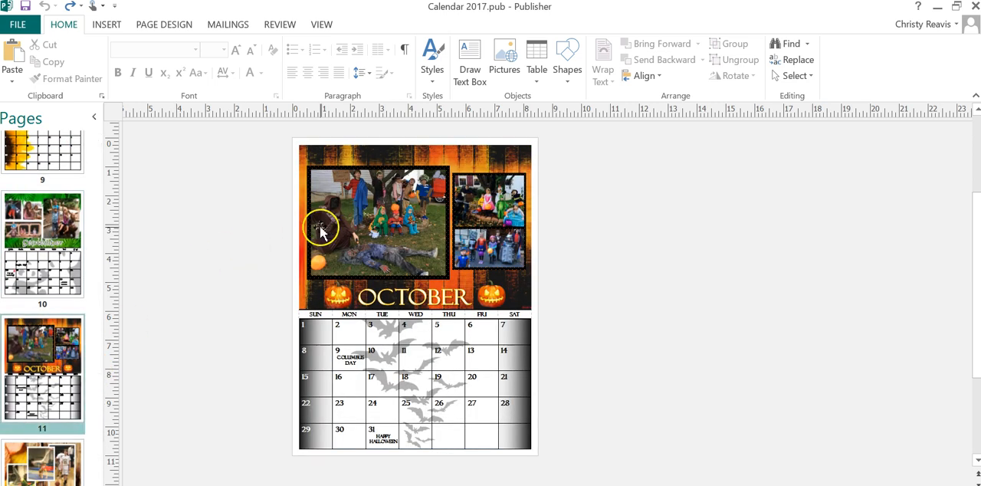
scroll(92, 402, down, 2)
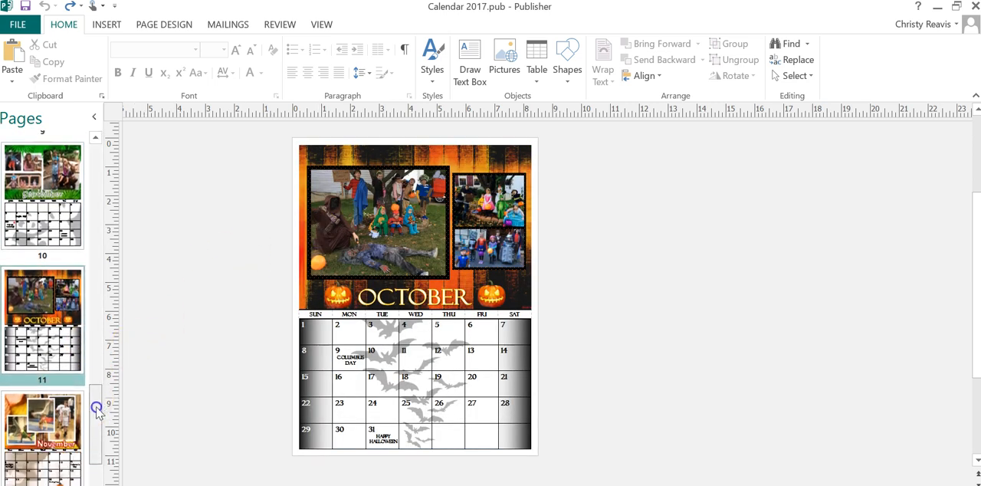
click(70, 420)
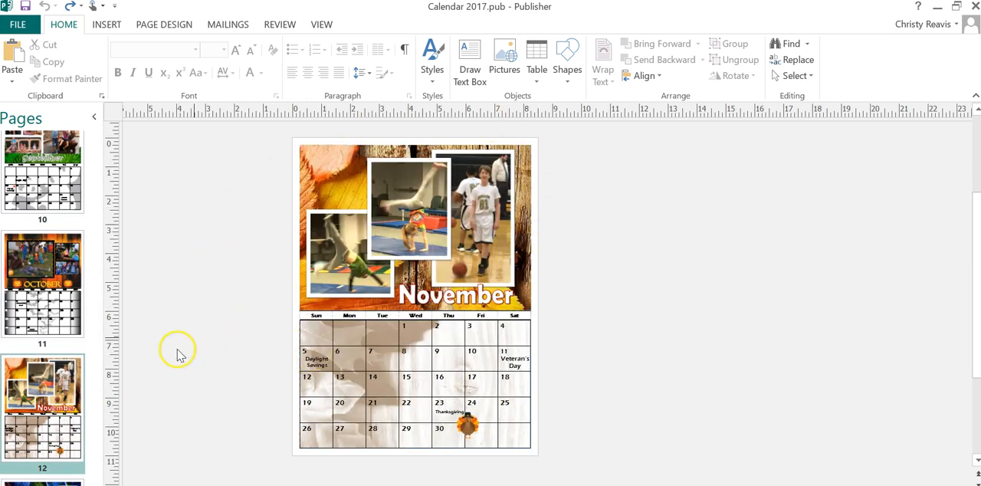
- Return to the start of the calendar and display the 2017 cover page to examine its design
drag(96, 446, 89, 169)
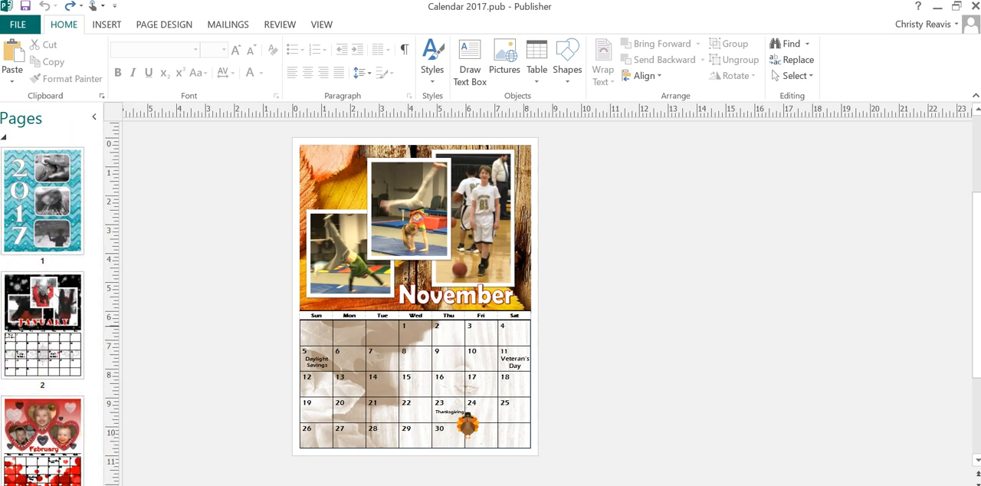
click(15, 158)
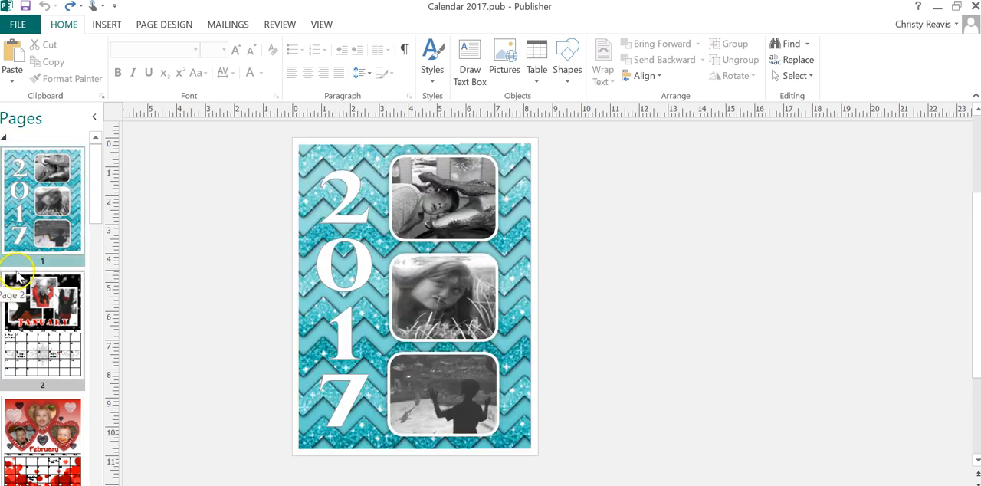
click(80, 272)
click(78, 260)
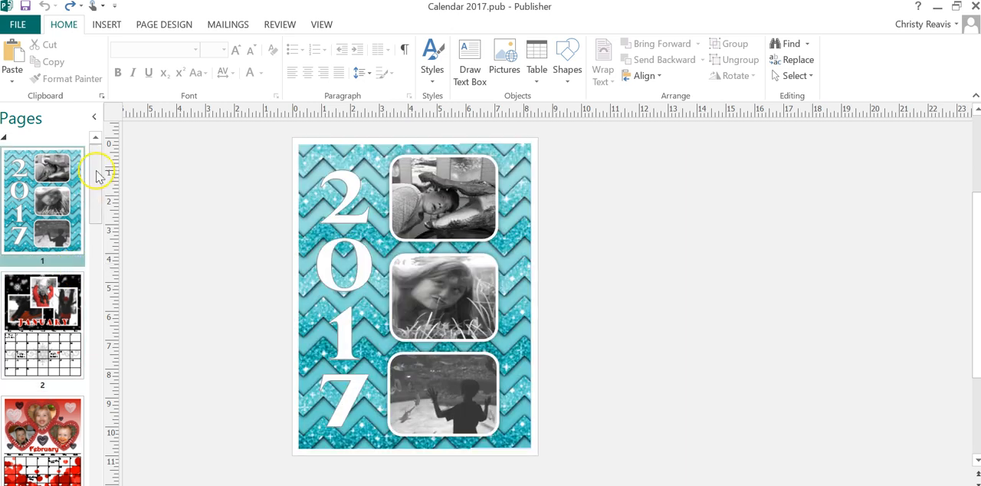
click(45, 264)
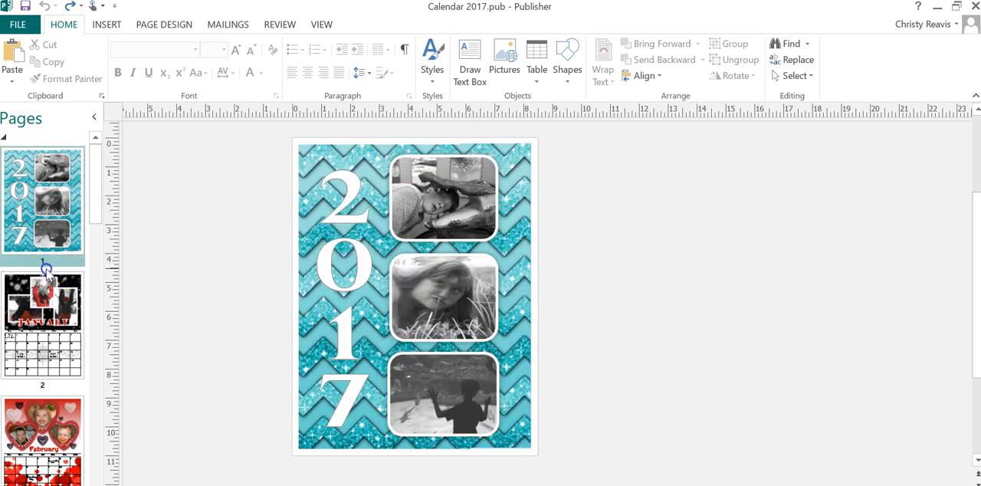
- Insert a blank page after the 2017 cover page and move it to the front of the calendar
click(107, 25)
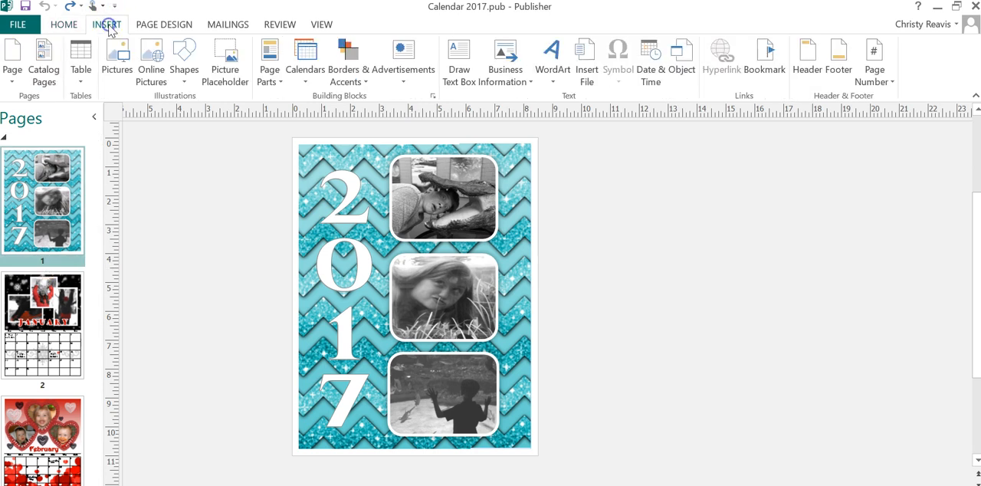
click(12, 80)
click(12, 98)
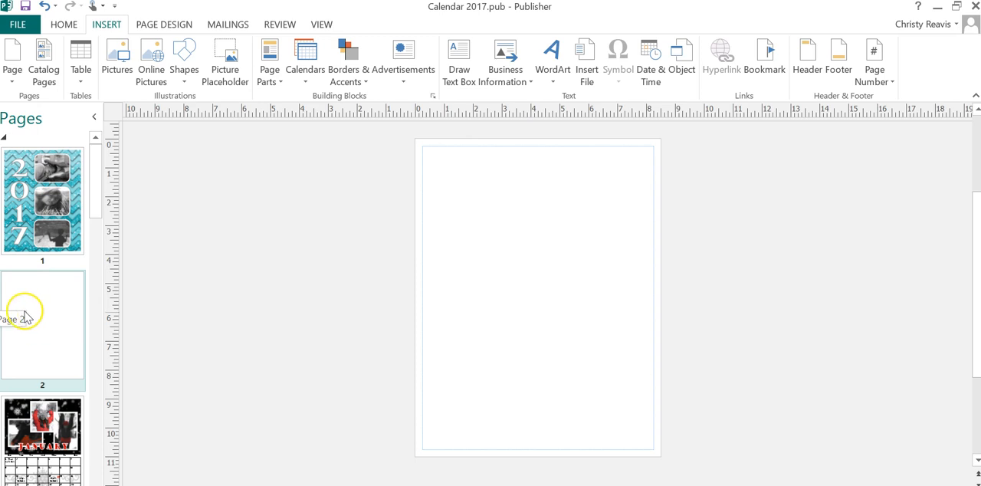
drag(40, 435, 43, 153)
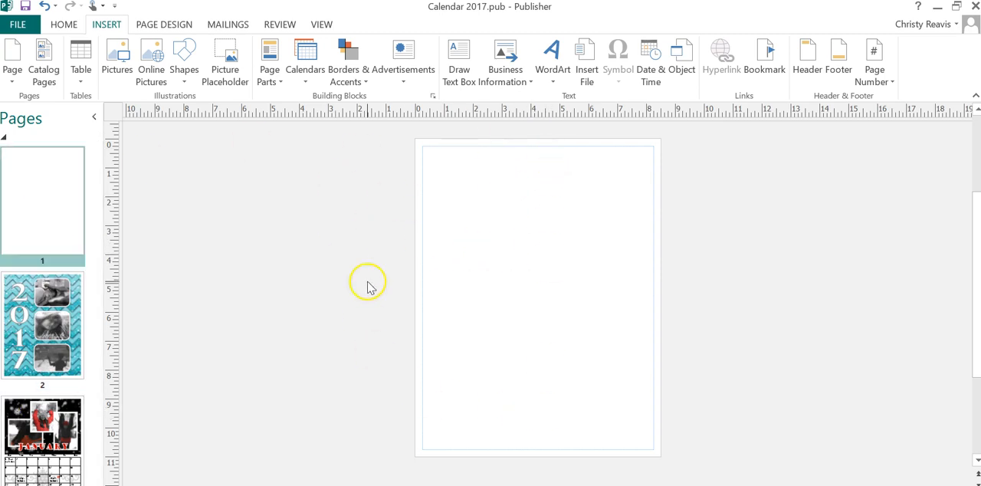
- Delete the blank page at the front of the calendar
click(48, 163)
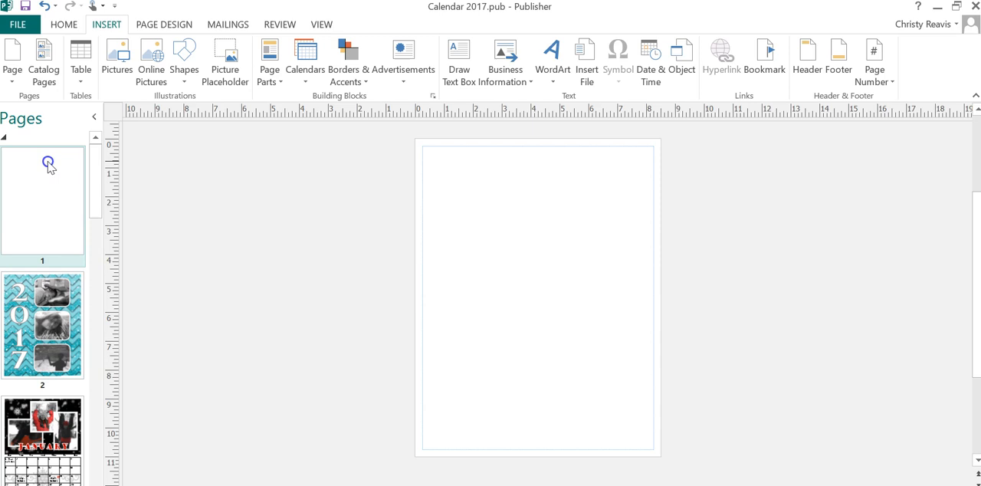
right_click(48, 163)
click(86, 211)
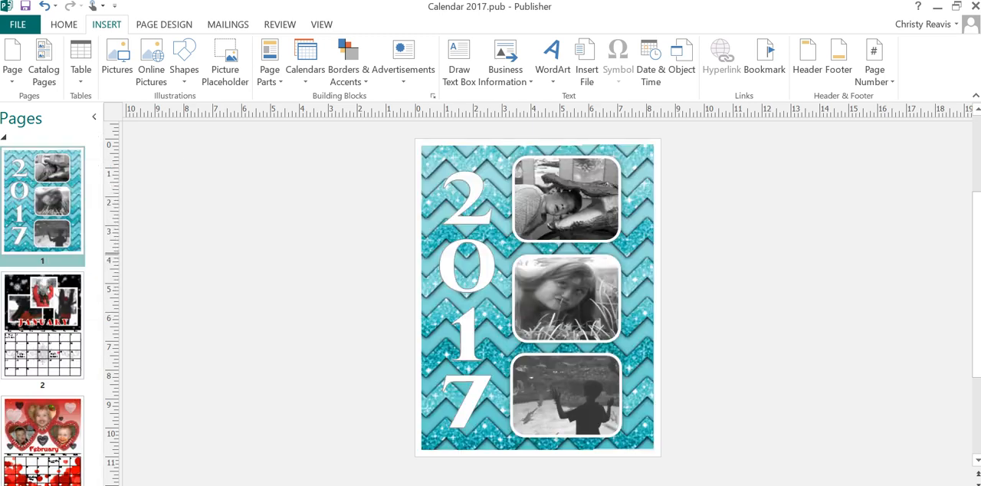
- Select the cover's chevron background picture and its vertical 2017 WordArt in turn to examine how the cover is built
click(435, 161)
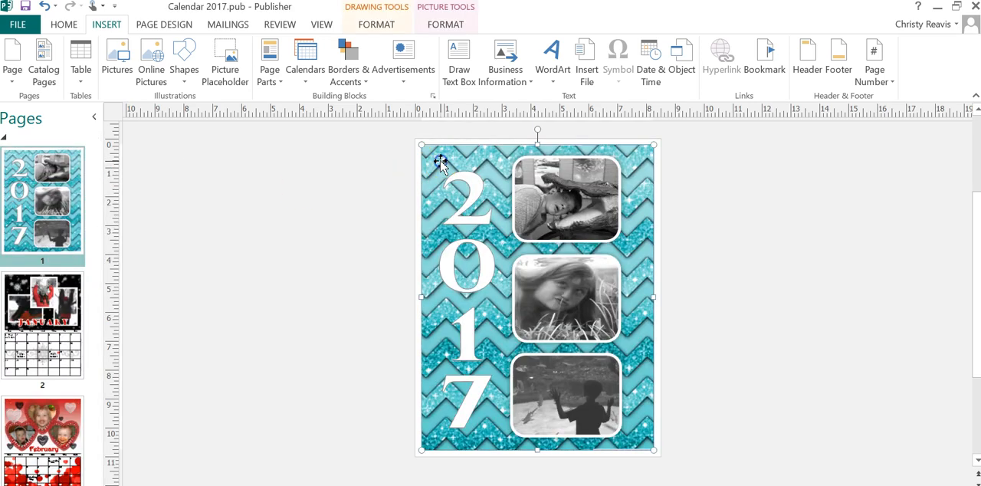
click(470, 191)
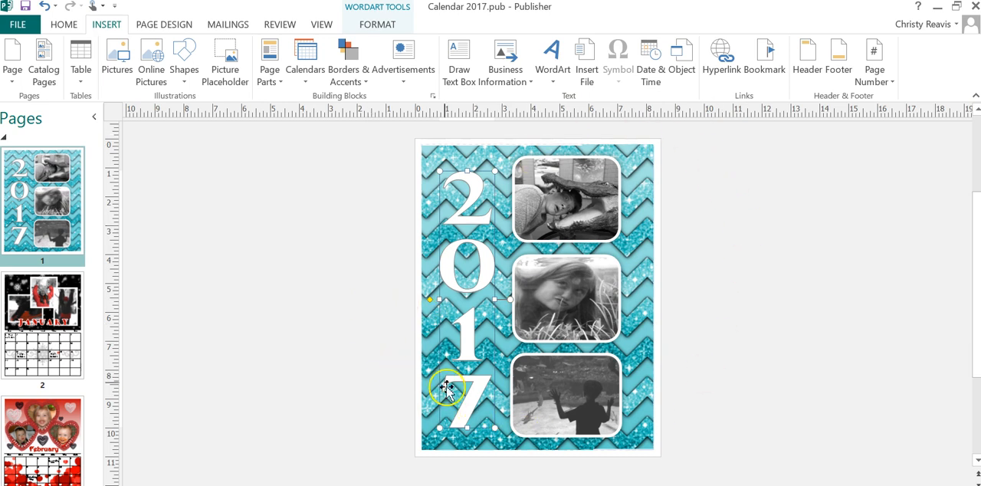
- Display the December page to examine its photo layout, and return the page thumbnails to the cover
mouse_move(97, 167)
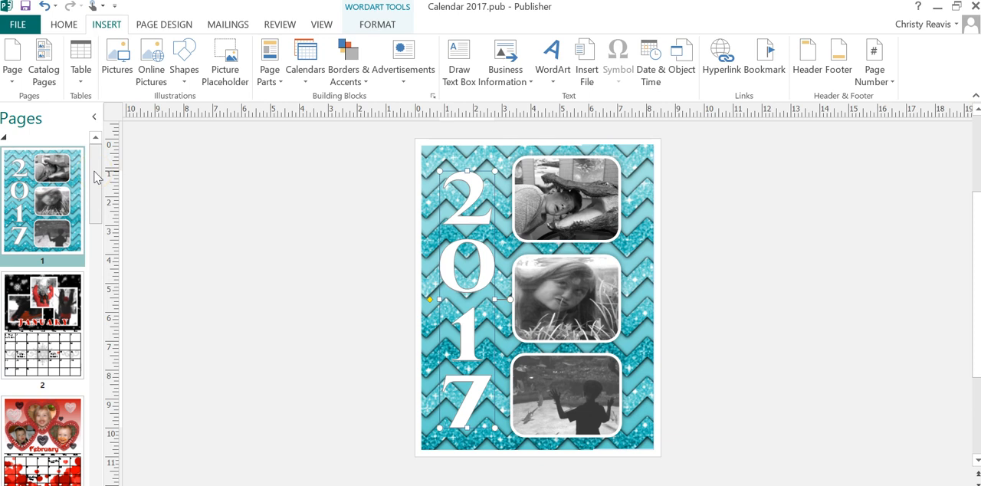
drag(94, 173, 95, 457)
click(54, 456)
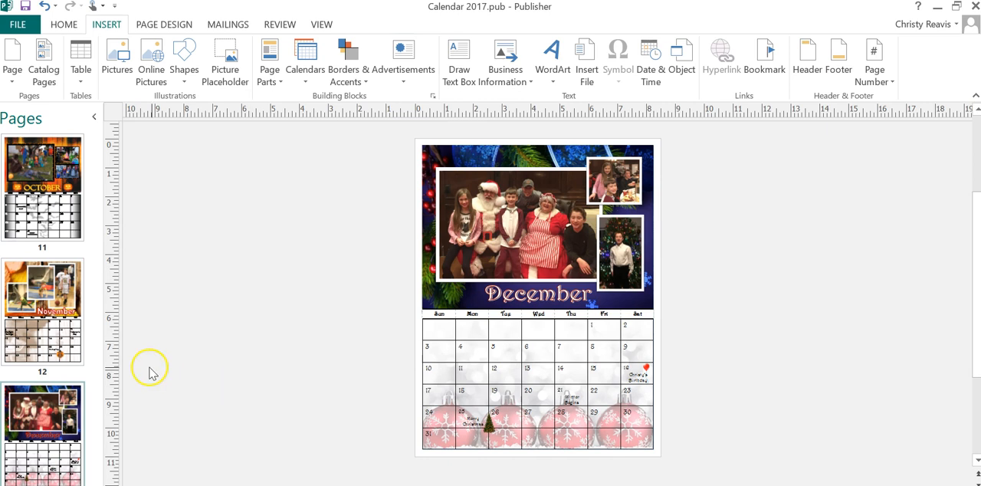
drag(94, 431, 102, 143)
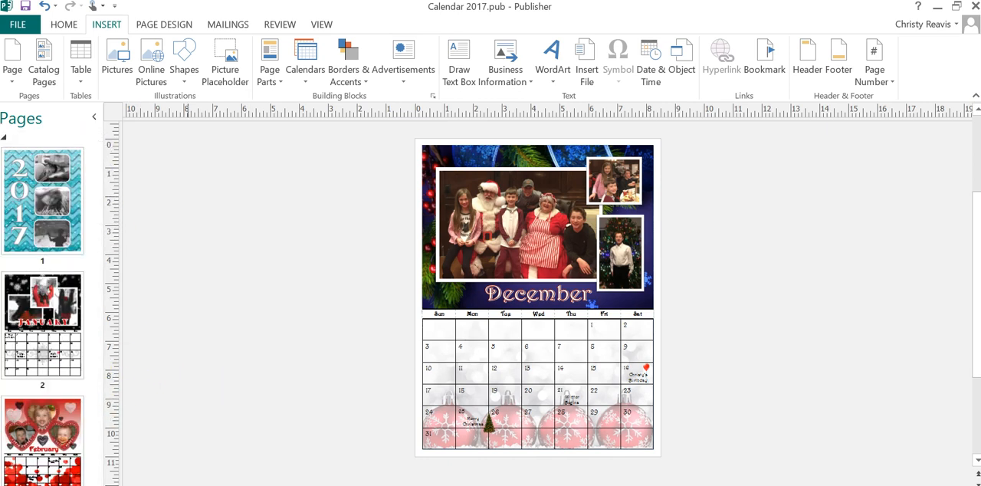
- Switch to the course site in Chrome and open the 2018 Calendar assignment from the course modules
mouse_move(204, 484)
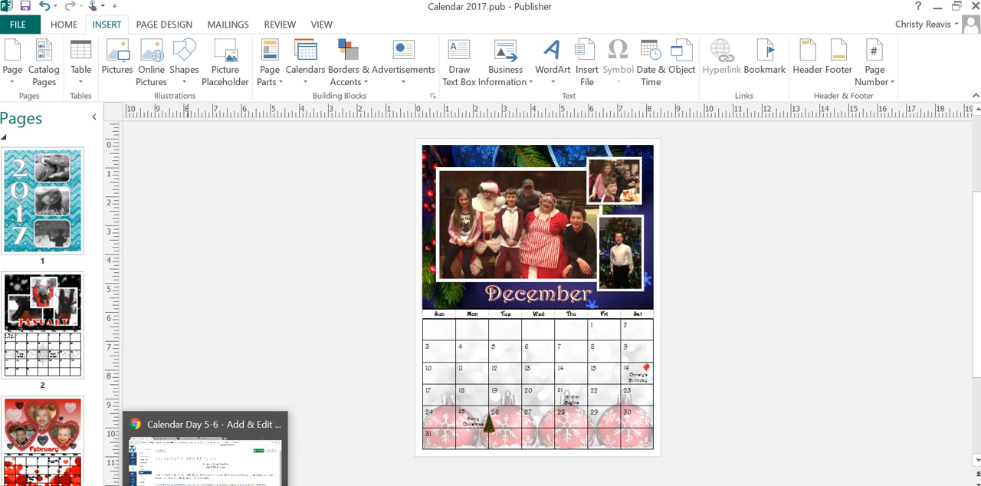
click(204, 485)
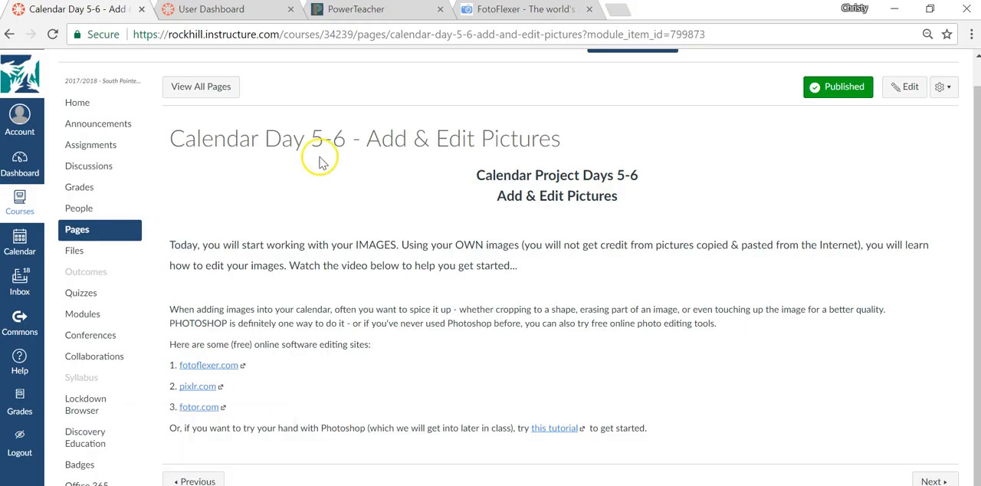
click(77, 312)
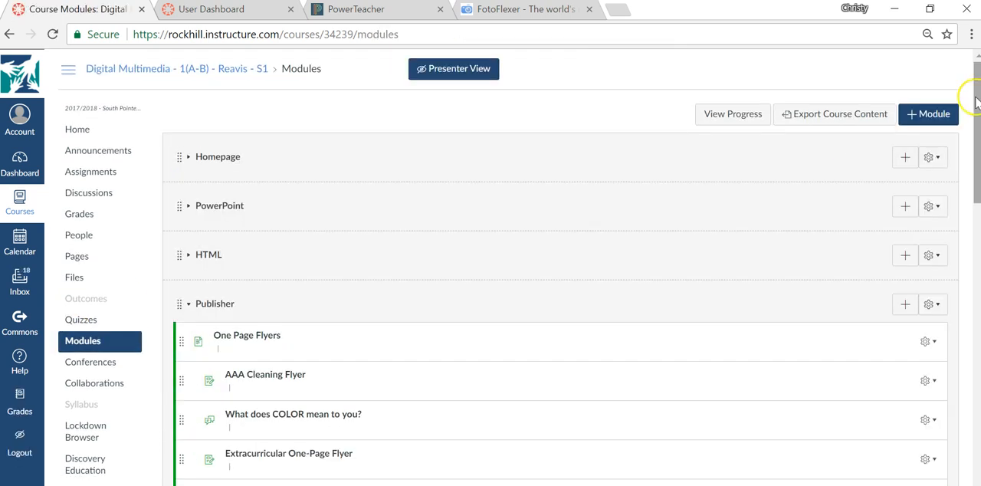
drag(973, 90, 971, 288)
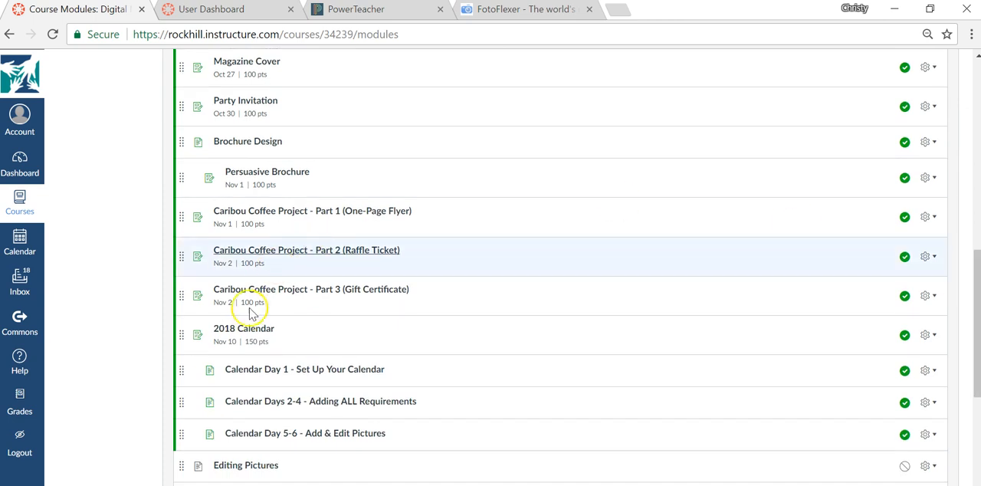
click(246, 335)
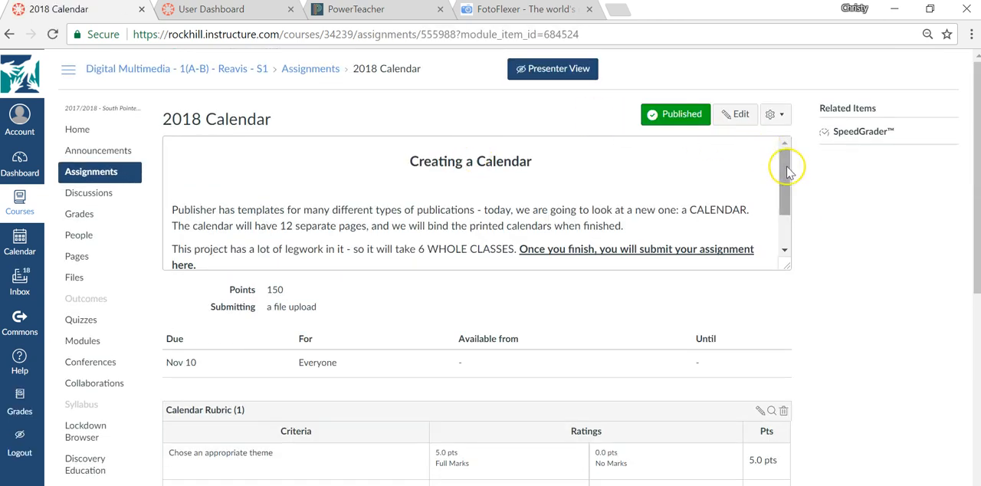
- Review the Calendar Rubric down to its last criteria and highlight "personal, individualized pictures" in the pictures criterion
drag(969, 149, 973, 357)
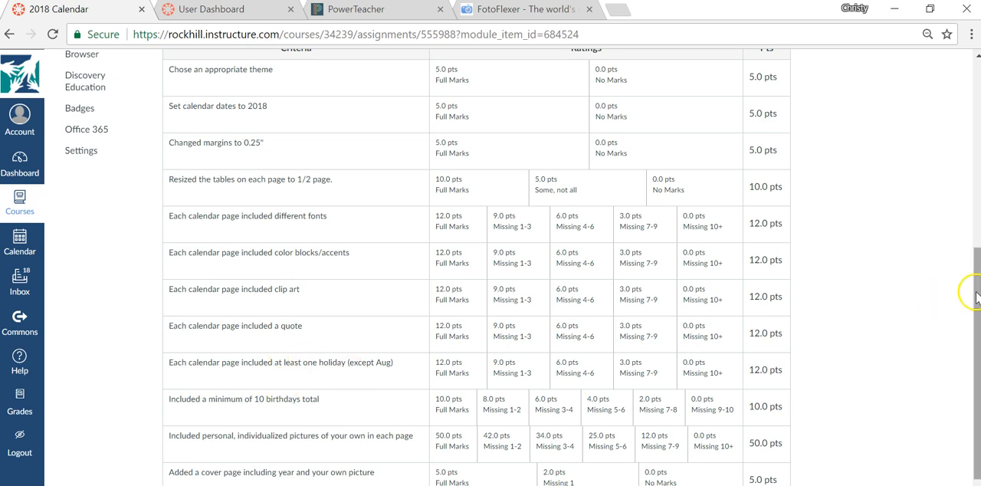
drag(978, 285, 978, 333)
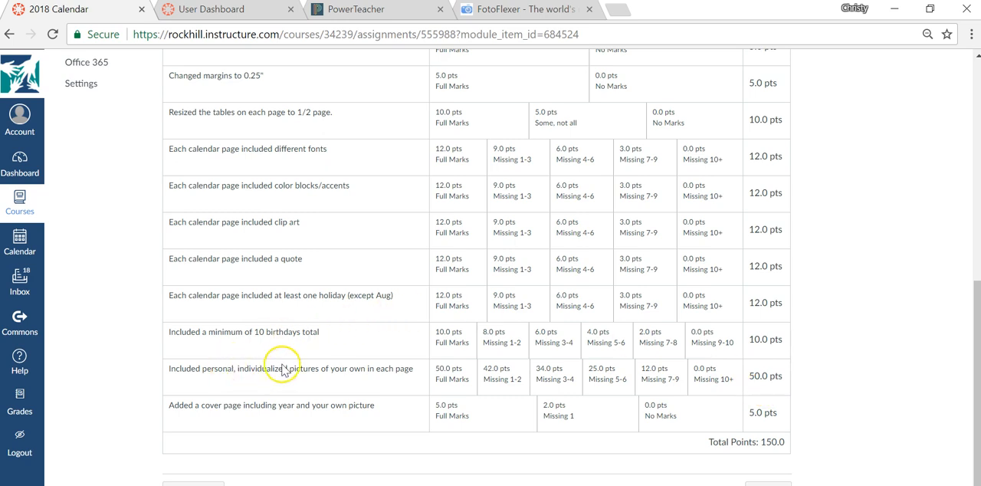
drag(320, 371, 208, 368)
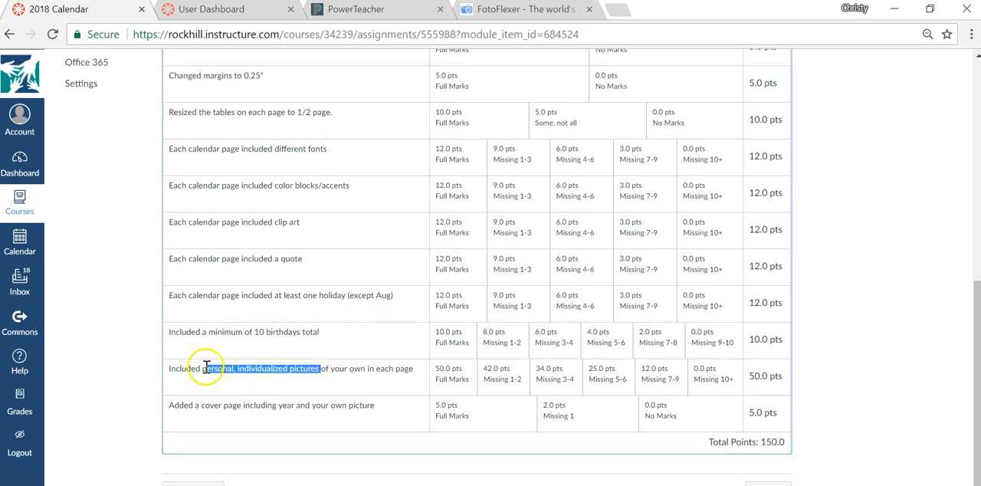
- View the FotoFlexer site, close its browser tab, and return to the 2018 Calendar rubric's cover page criterion
click(533, 13)
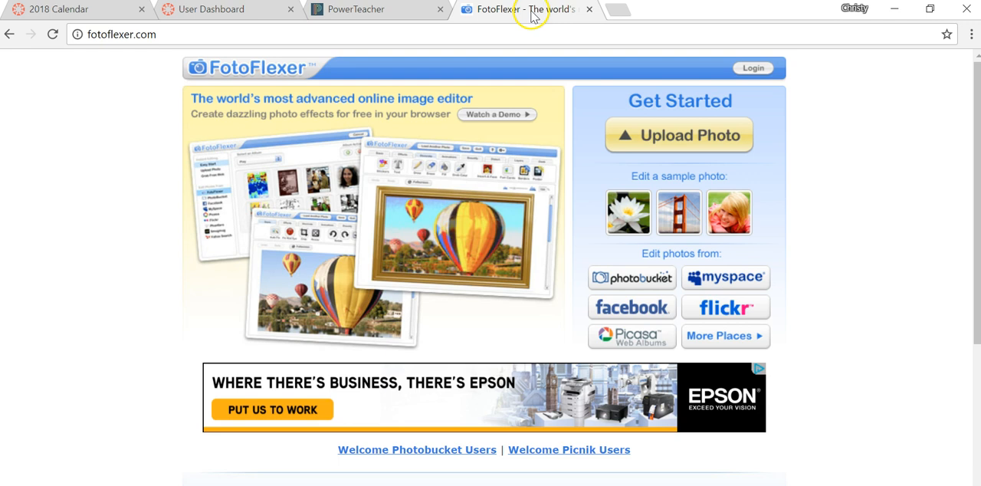
click(525, 29)
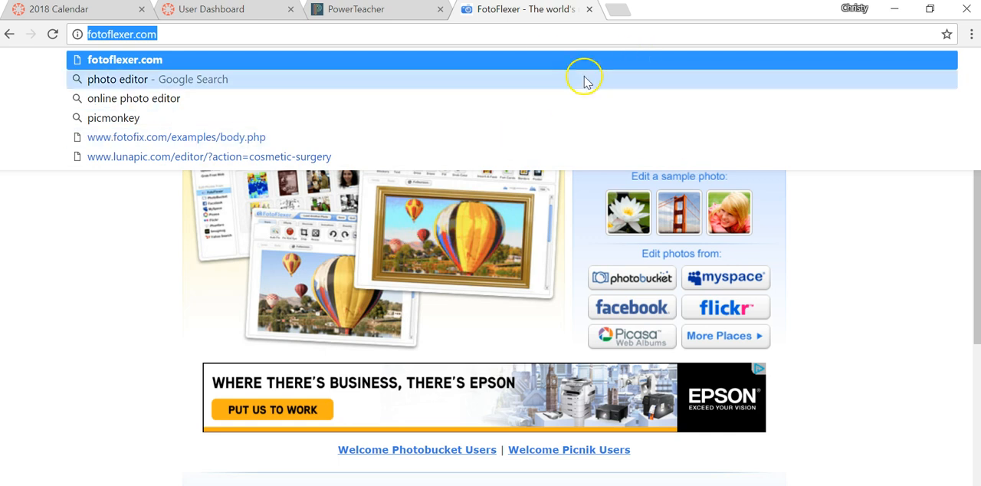
click(589, 10)
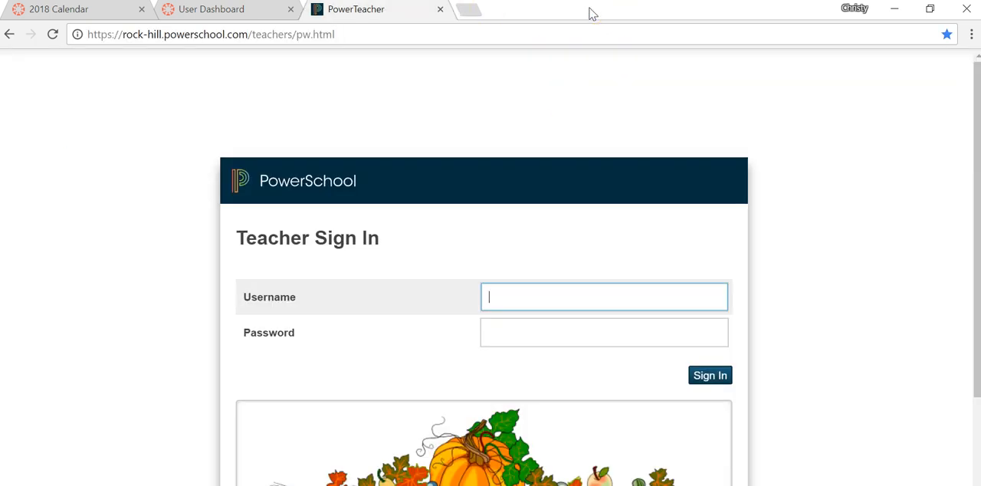
click(86, 9)
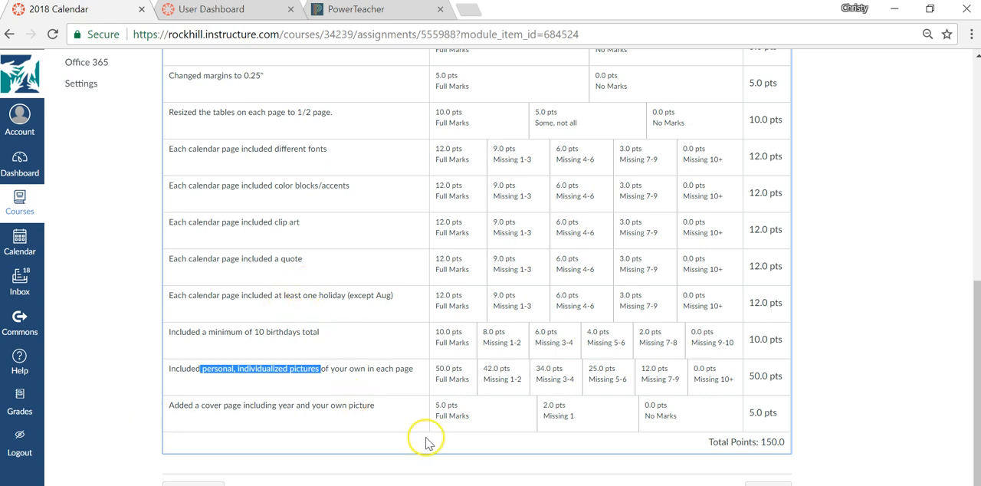
click(392, 403)
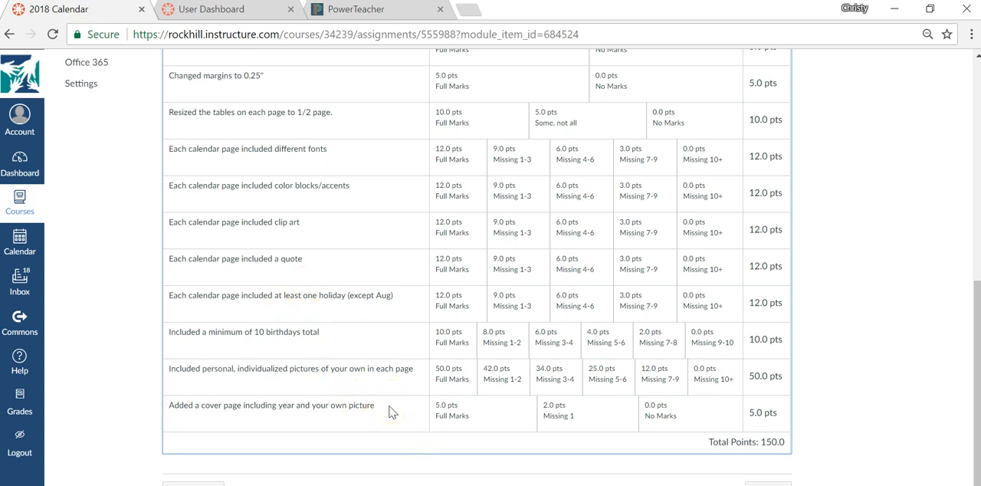